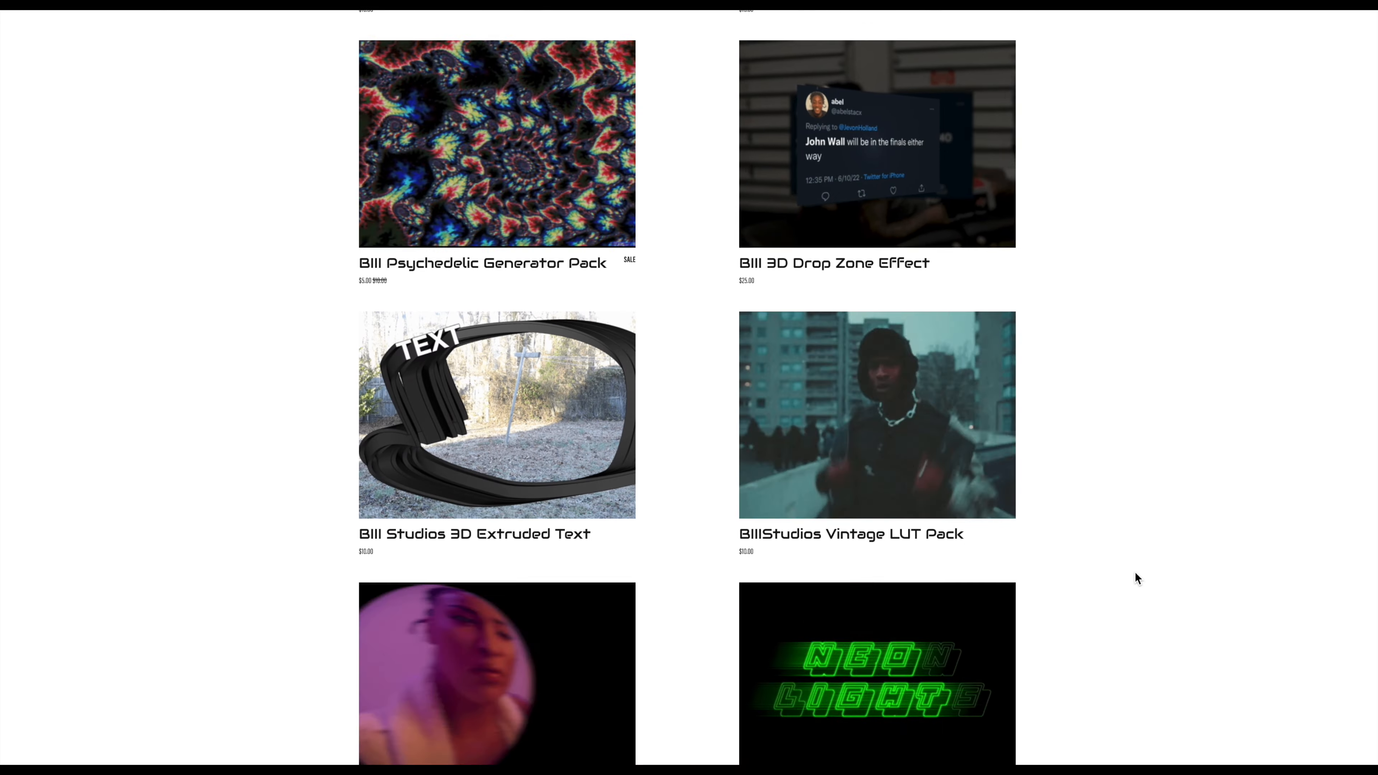
scroll(1135, 573, "down", 3)
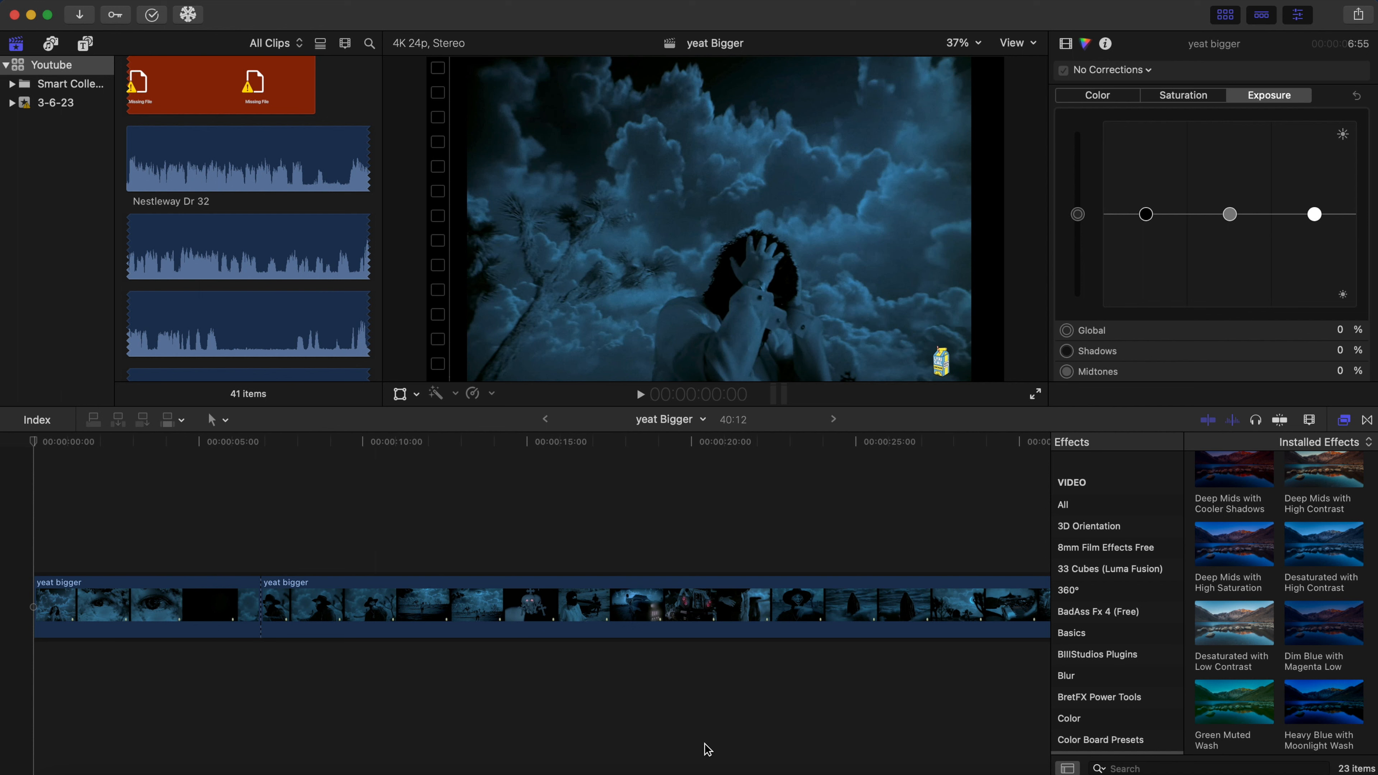
Step: Play the start of the timeline and delete the opening yeat bigger clip before the first cut
key("space")
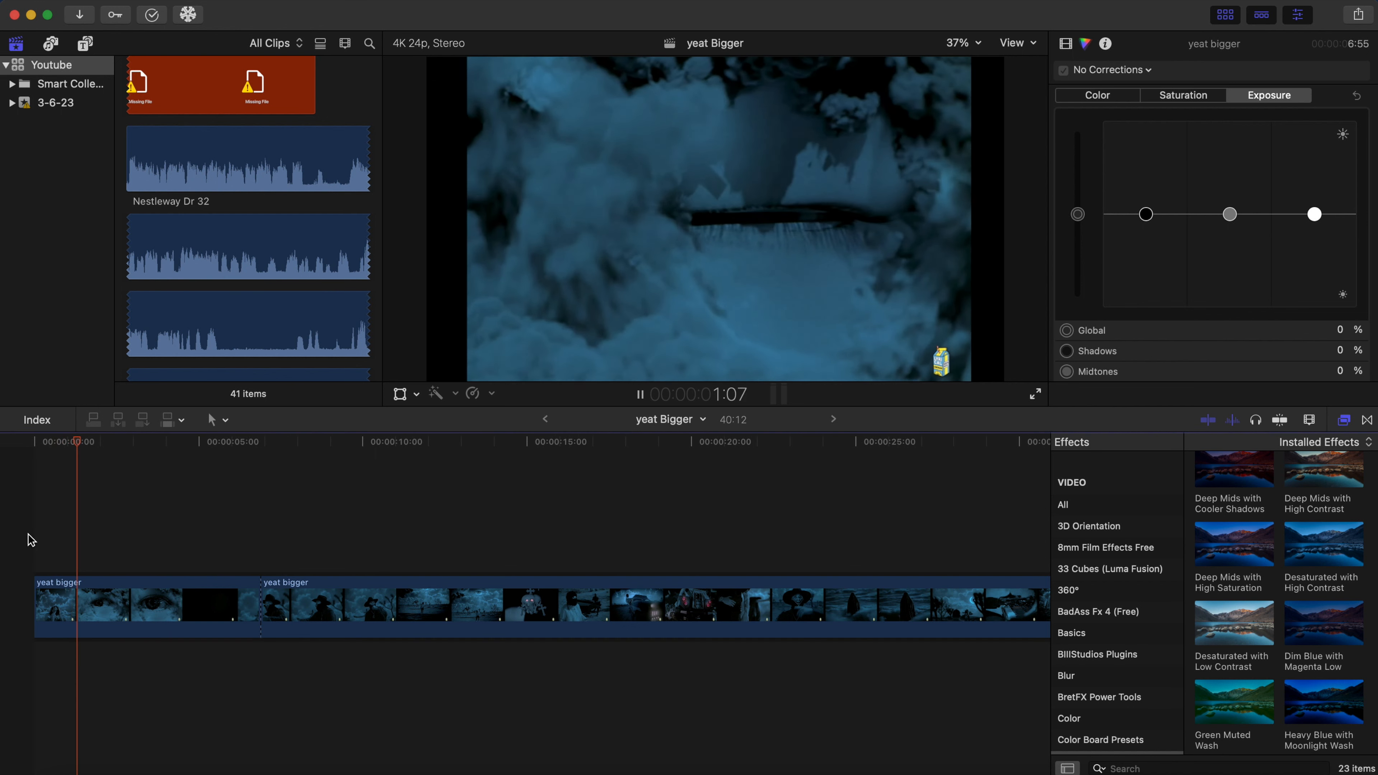
key("space")
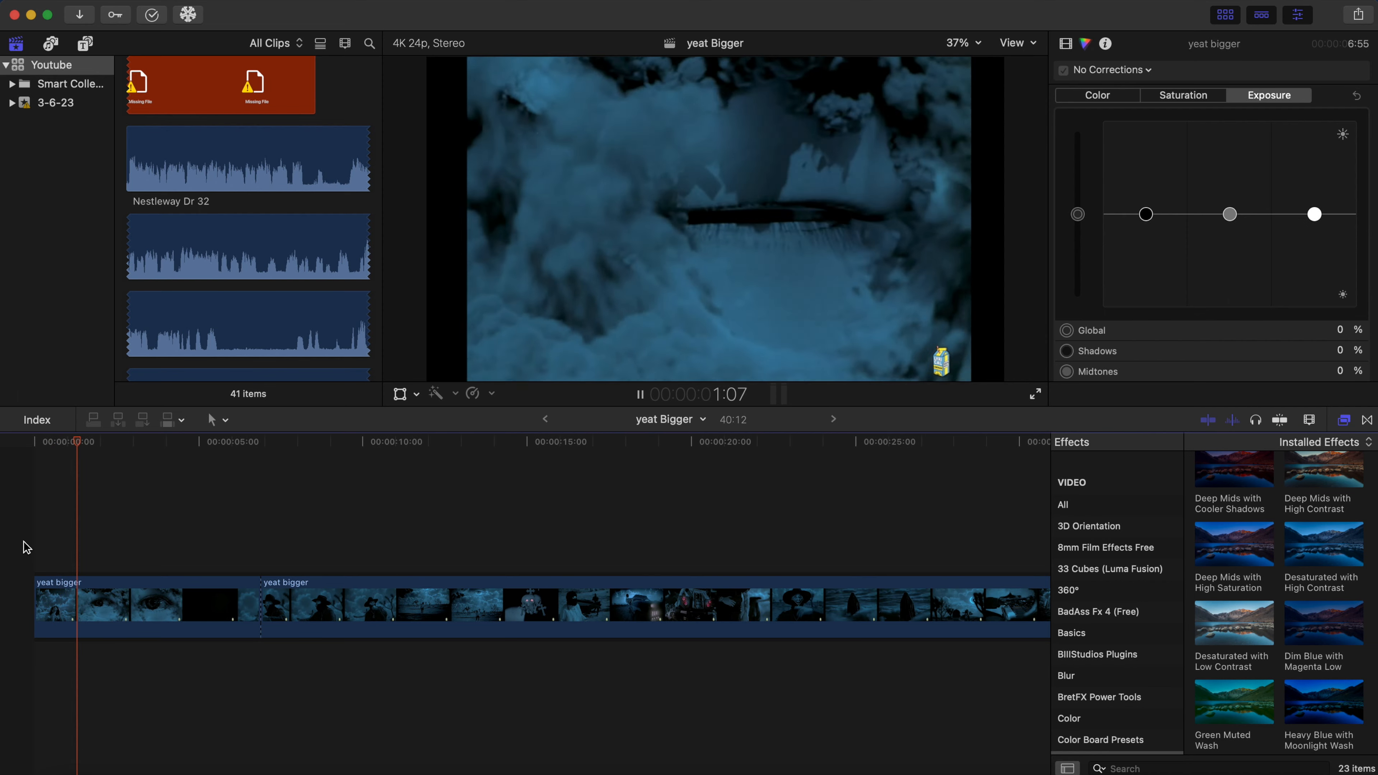
key("Delete")
Step: Split the remaining yeat bigger clip at about 4:14, where the shot of the man in the hat ends
left_click(202, 598)
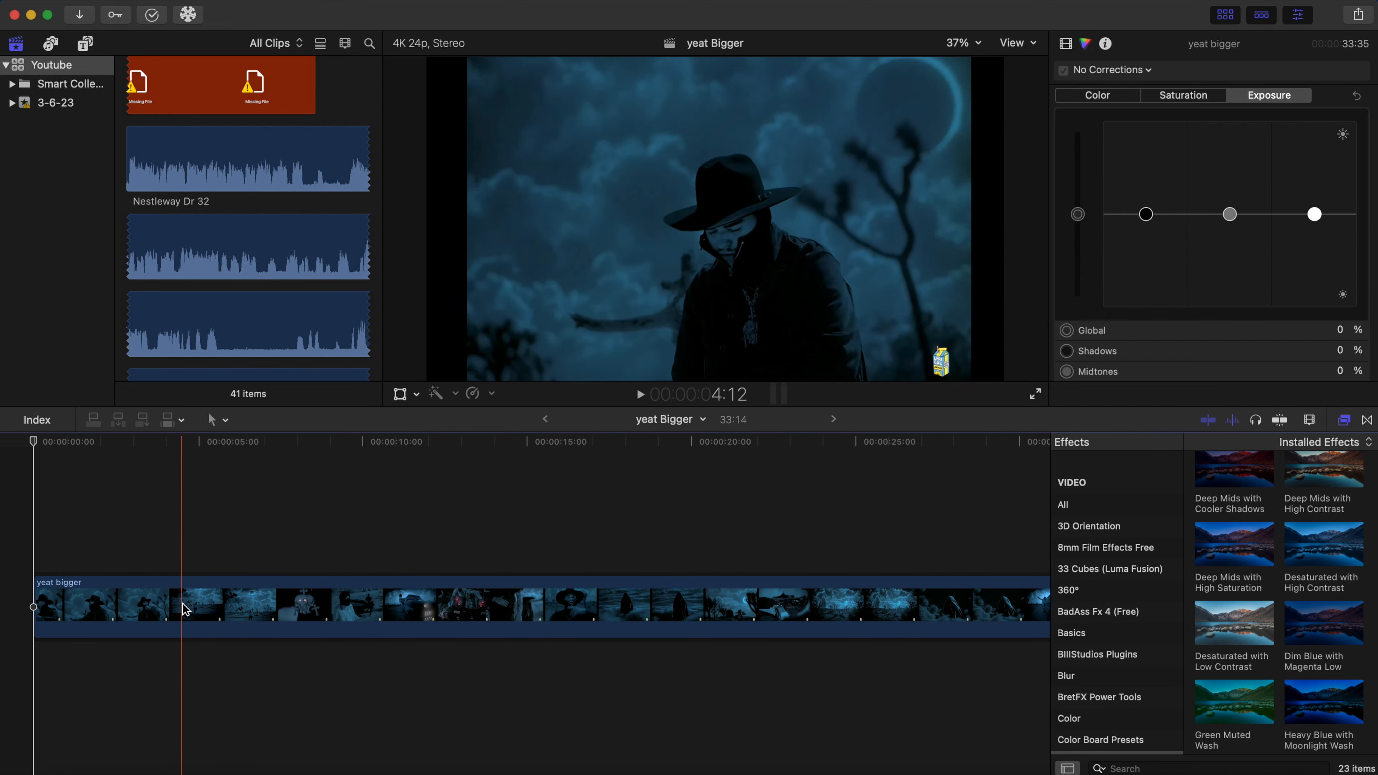
left_click(186, 610)
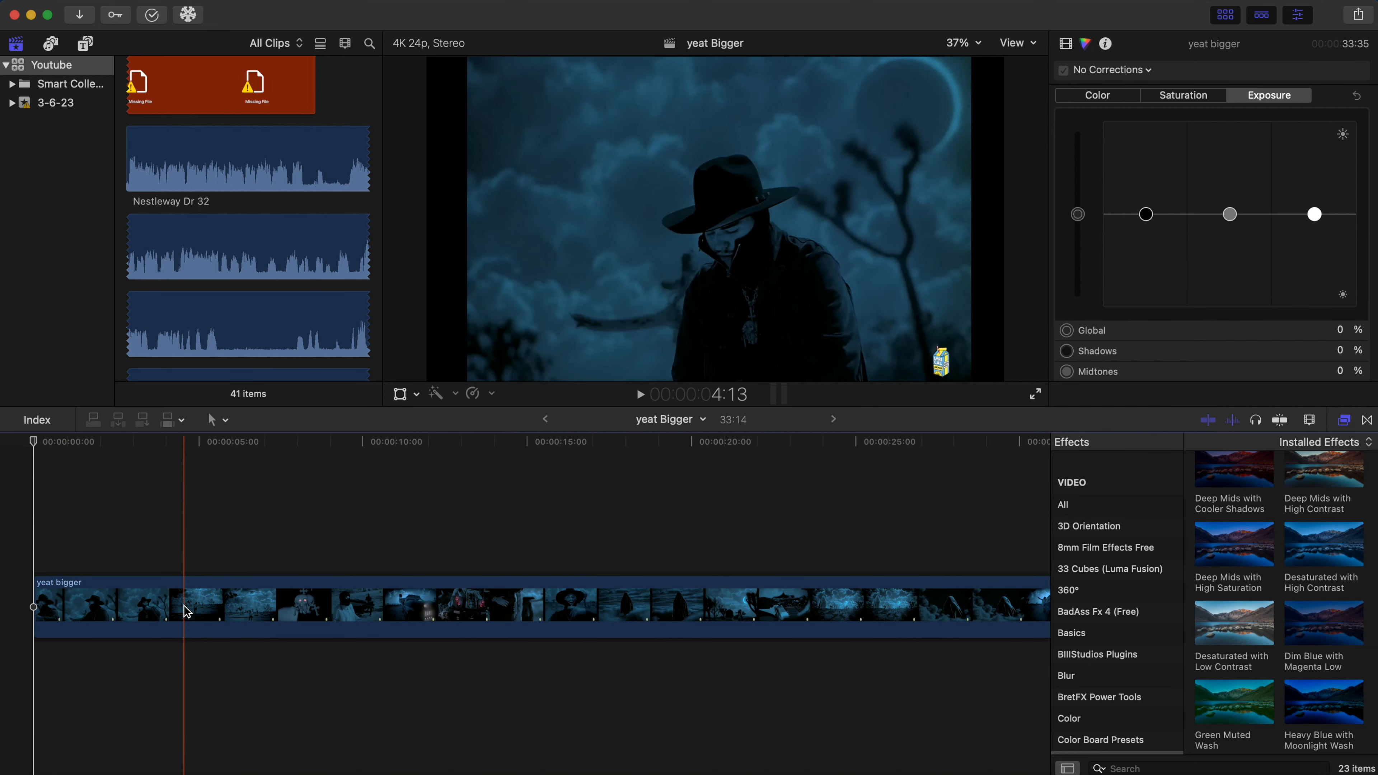
key("super+b")
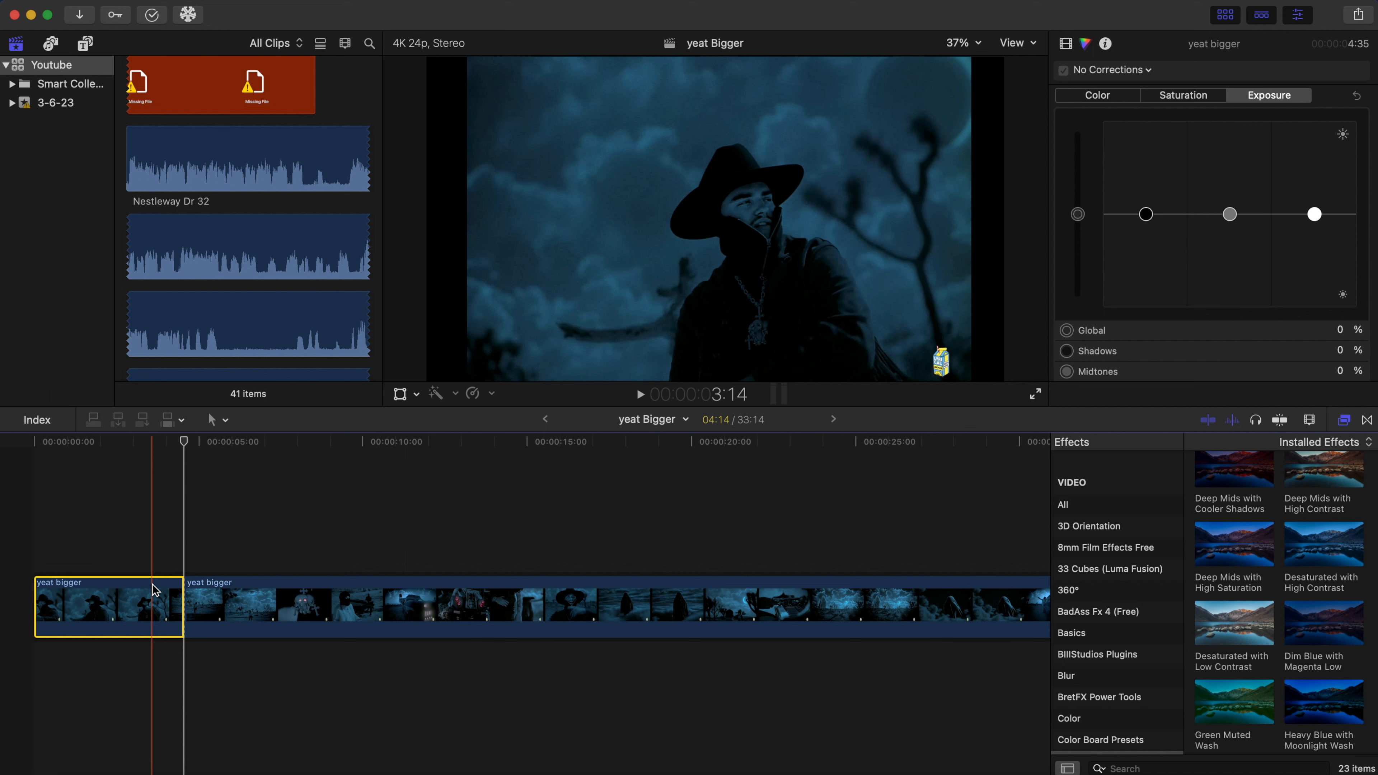
Step: Show the retime bar on the first clip and blade its speed at about 3:06
key("super+r")
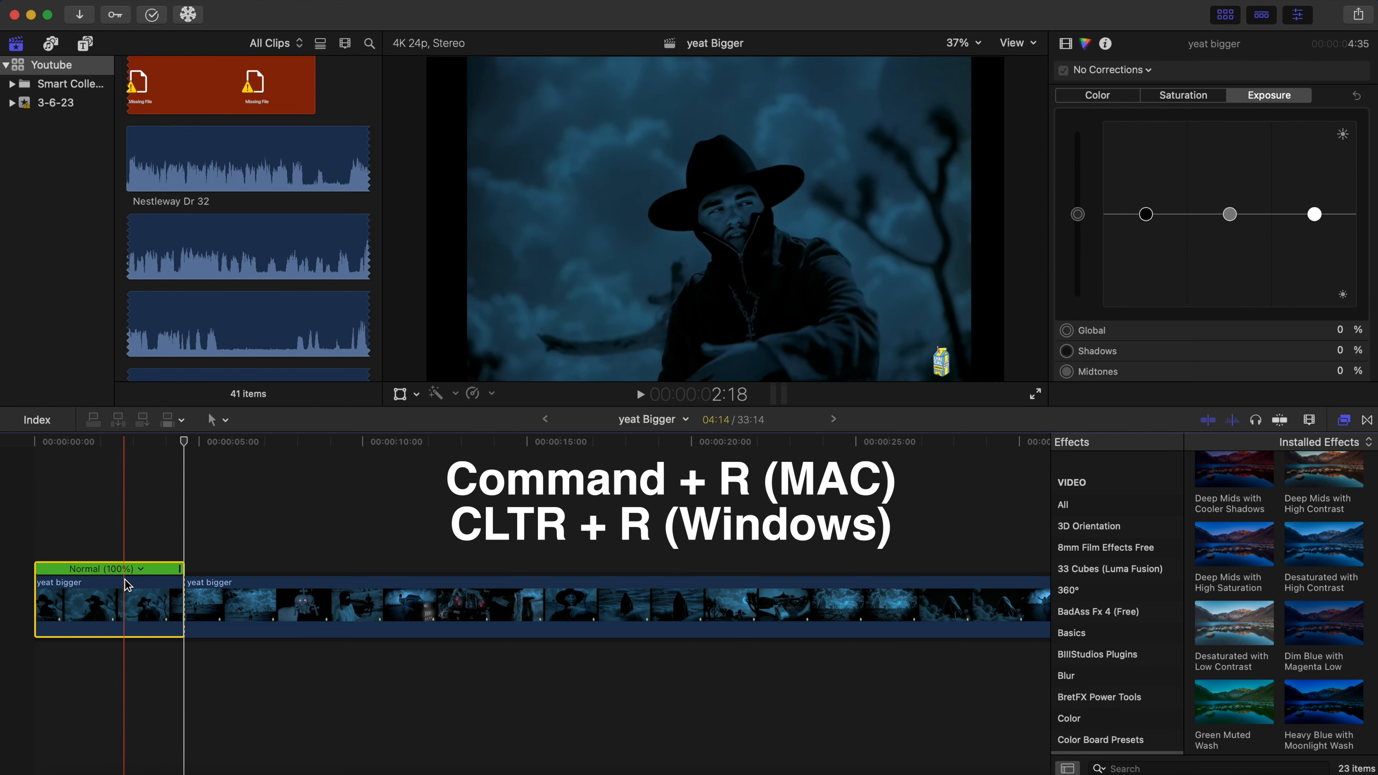
left_click(143, 585)
key("shift+b")
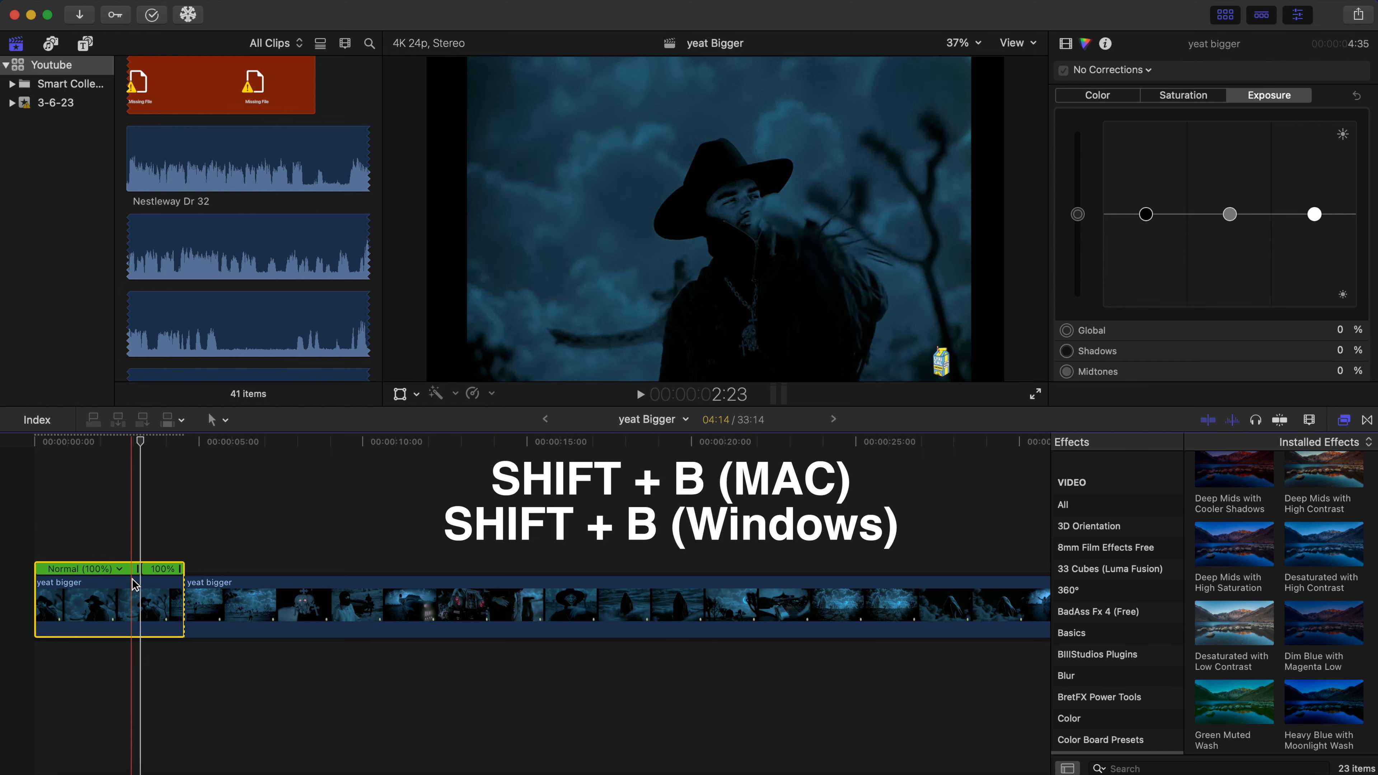
Step: Set the custom speed rate of the first clip's last speed segment to 1000%
double_click(162, 570)
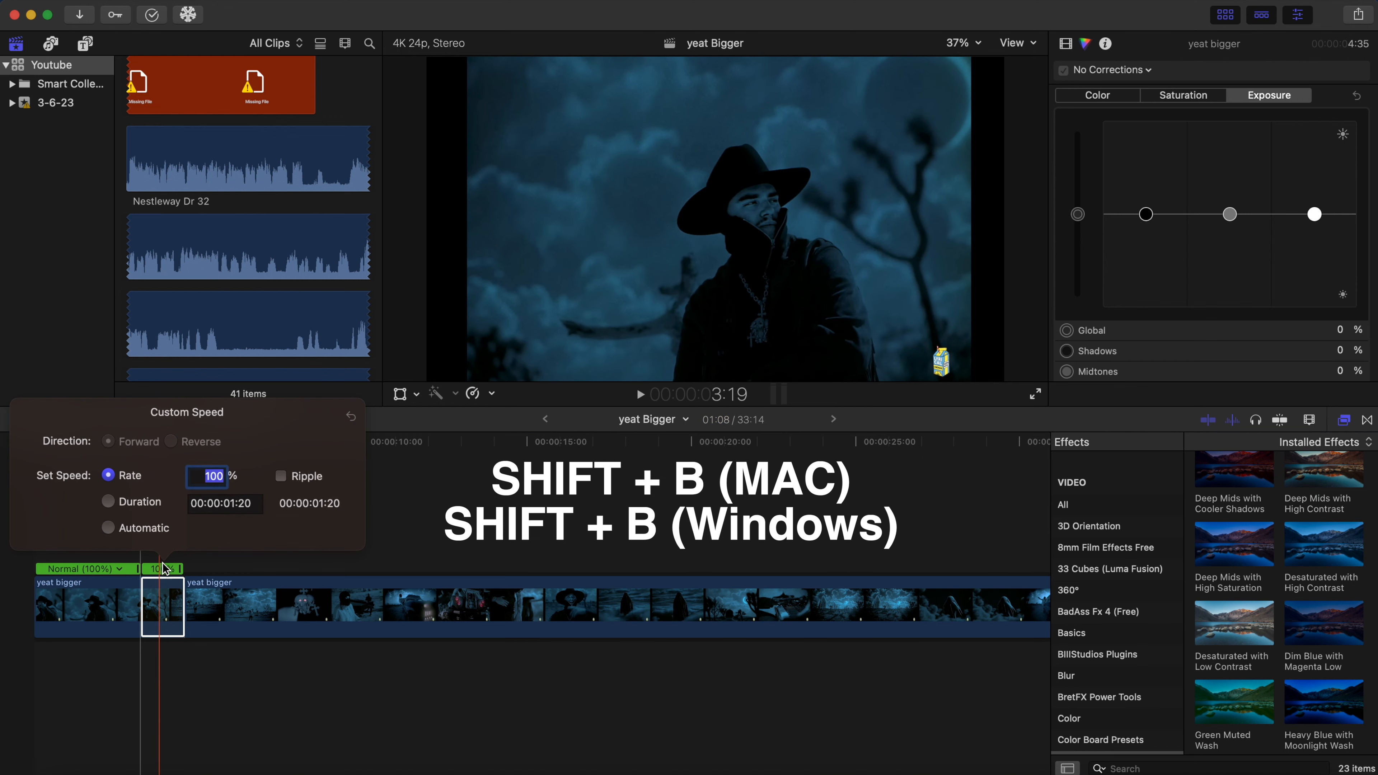
double_click(205, 479)
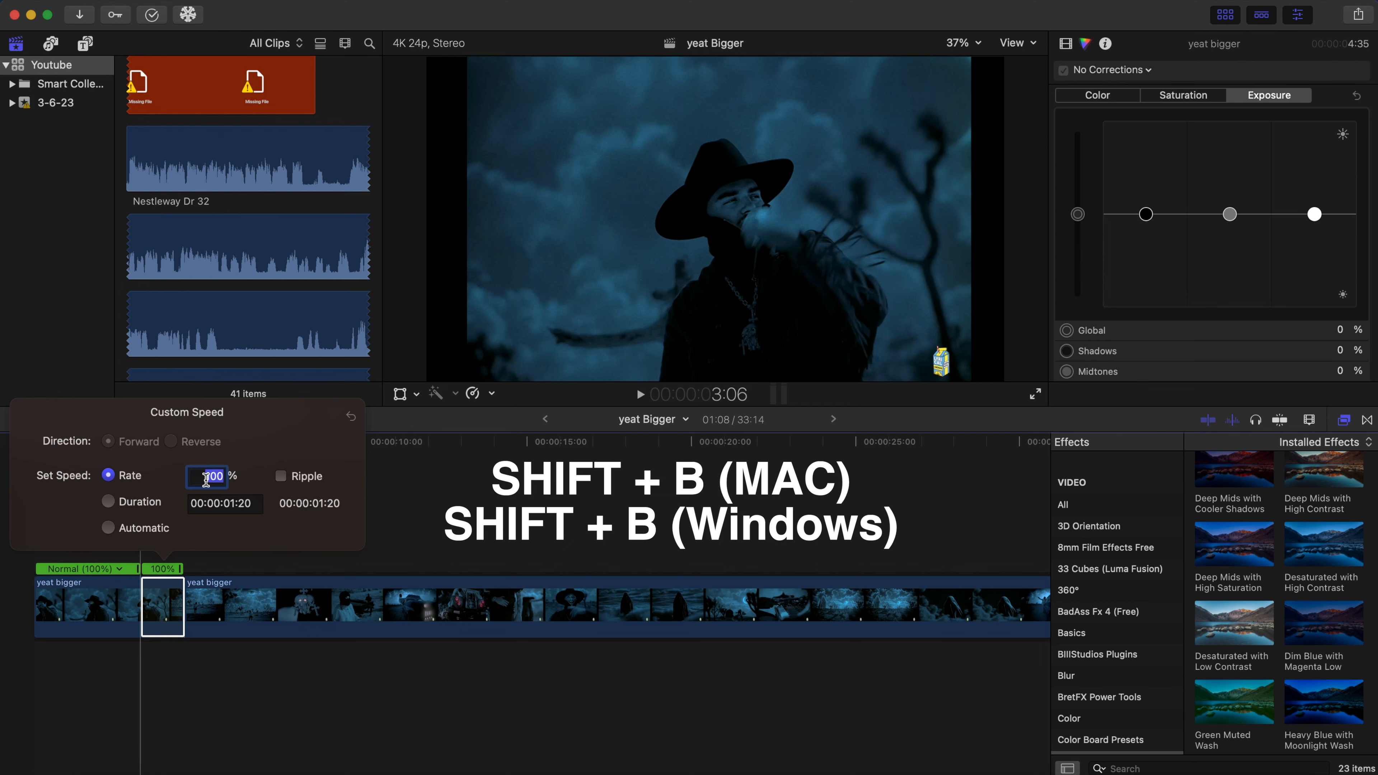
type("1000")
key("Return")
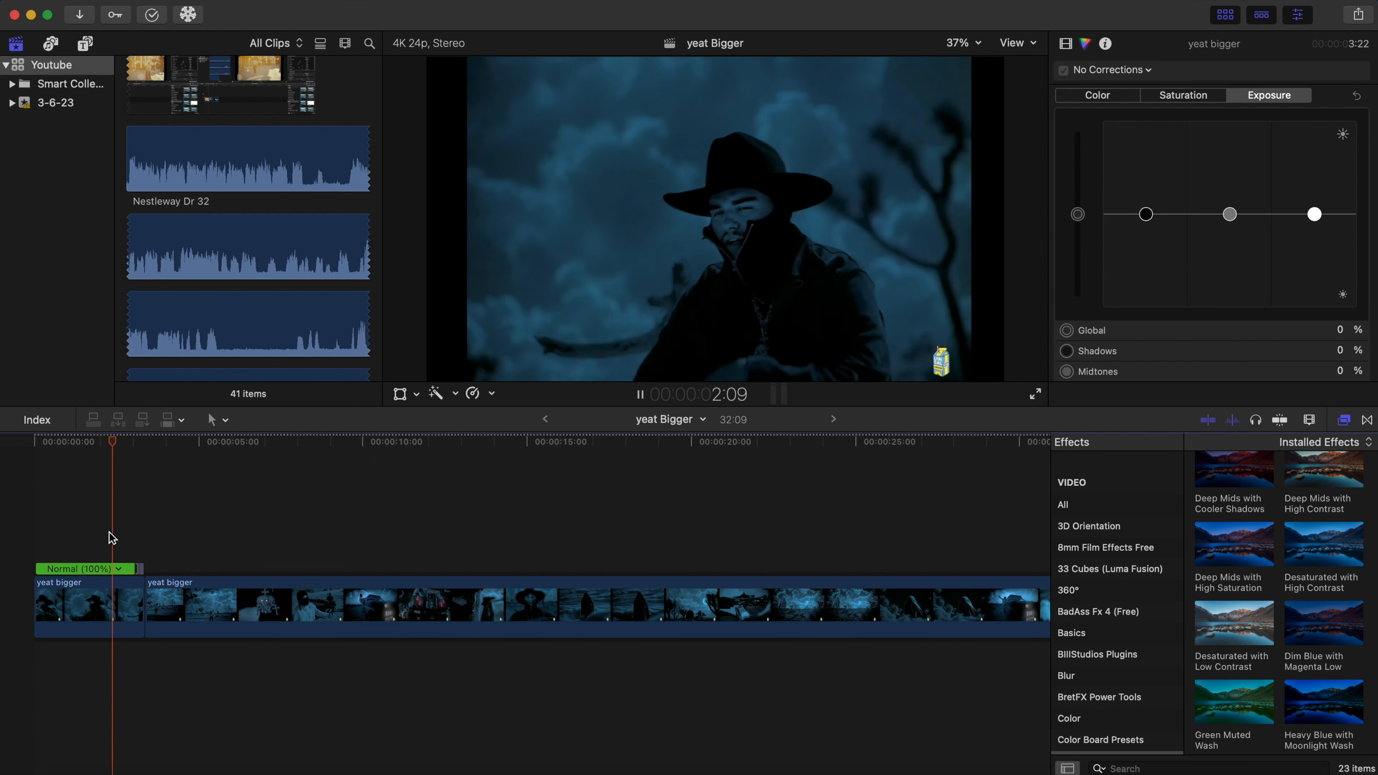
Step: Play back the sped-up ending of the first clip across the cut into the second clip
key("space")
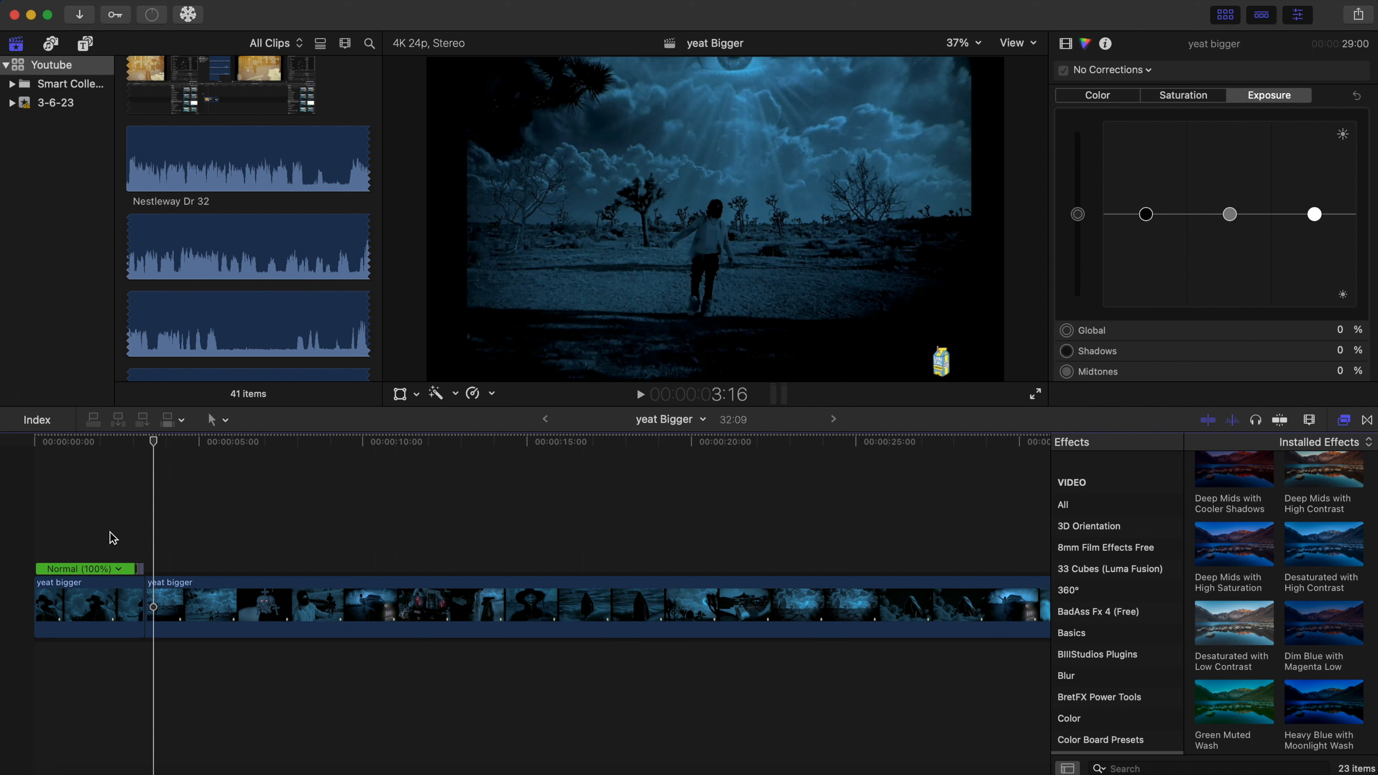
left_click(129, 549)
key("space")
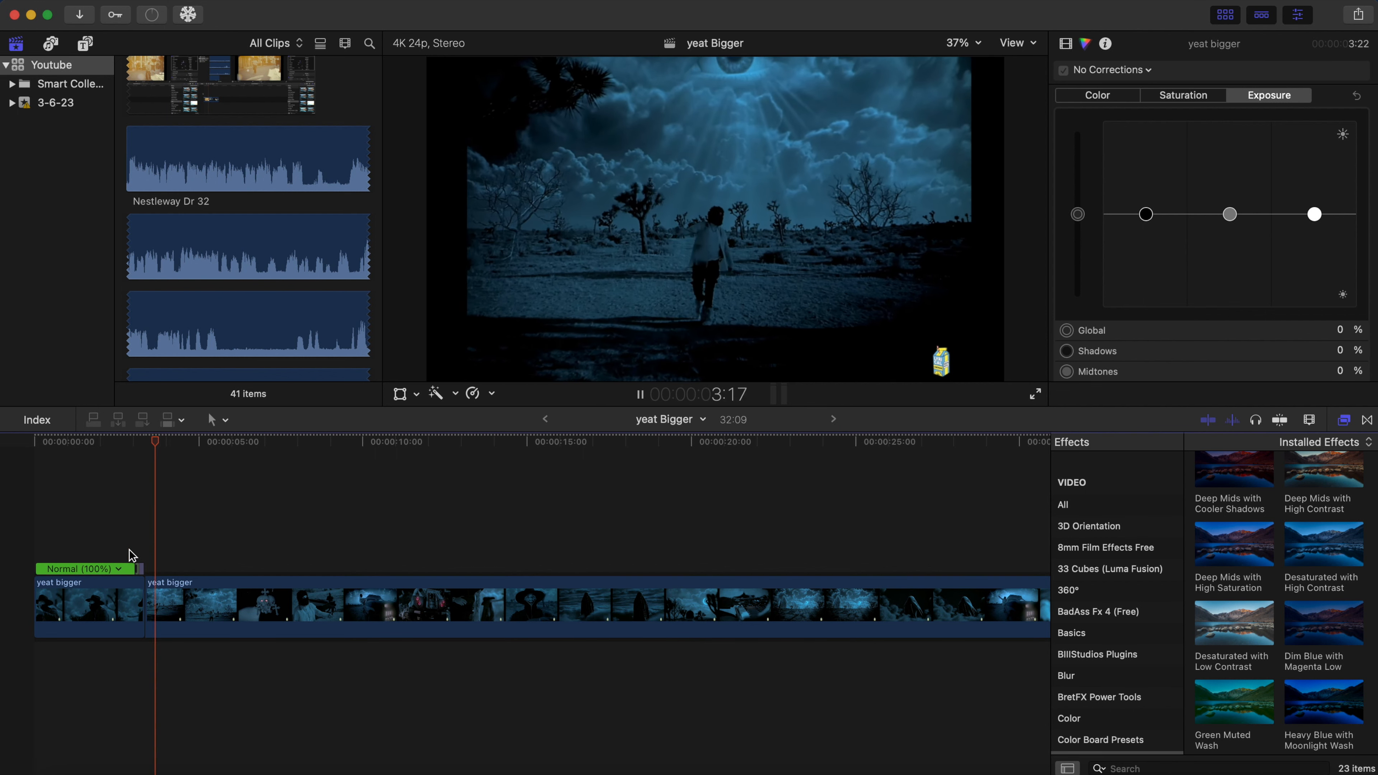
key("space")
Step: Add an Adjustment Layer title above the sped-up segment, starting just before the cut
scroll(234, 209, "up", 15)
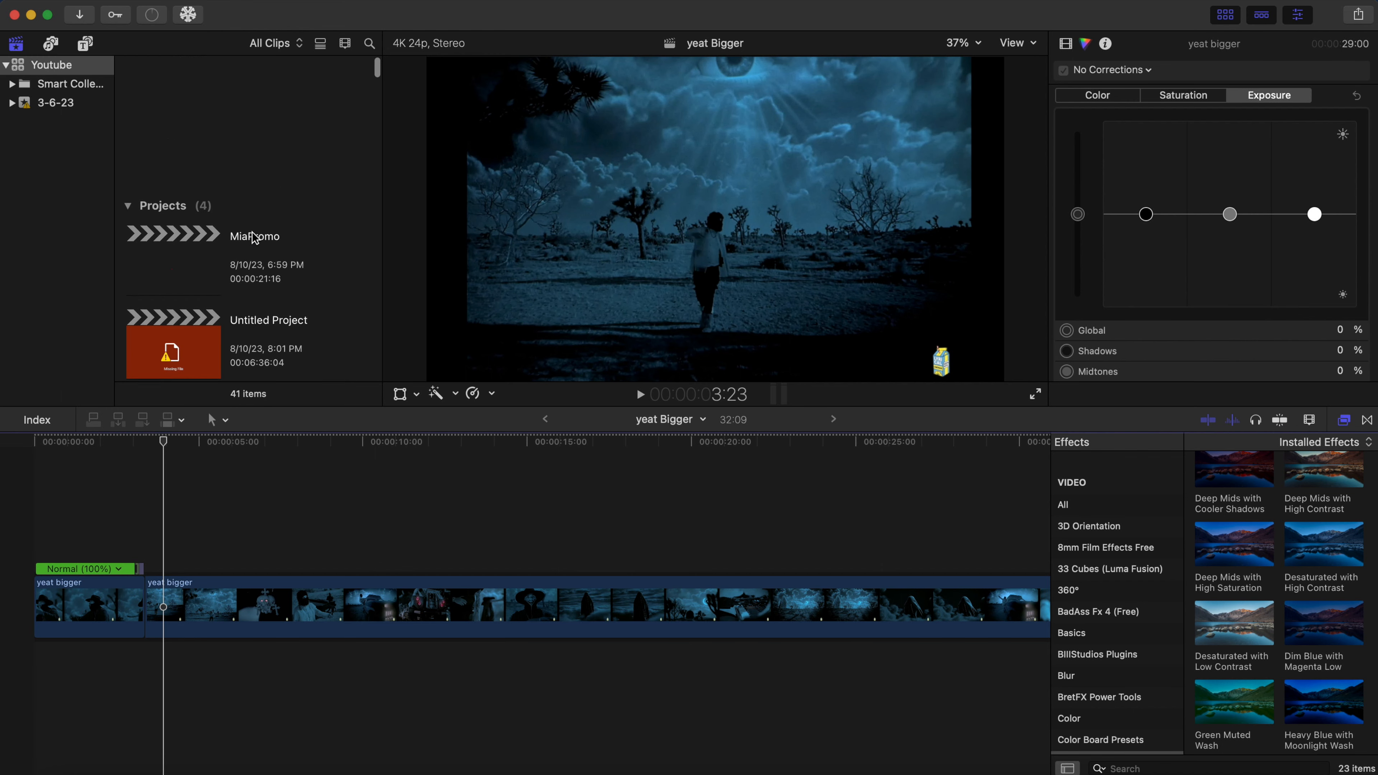
left_click(85, 44)
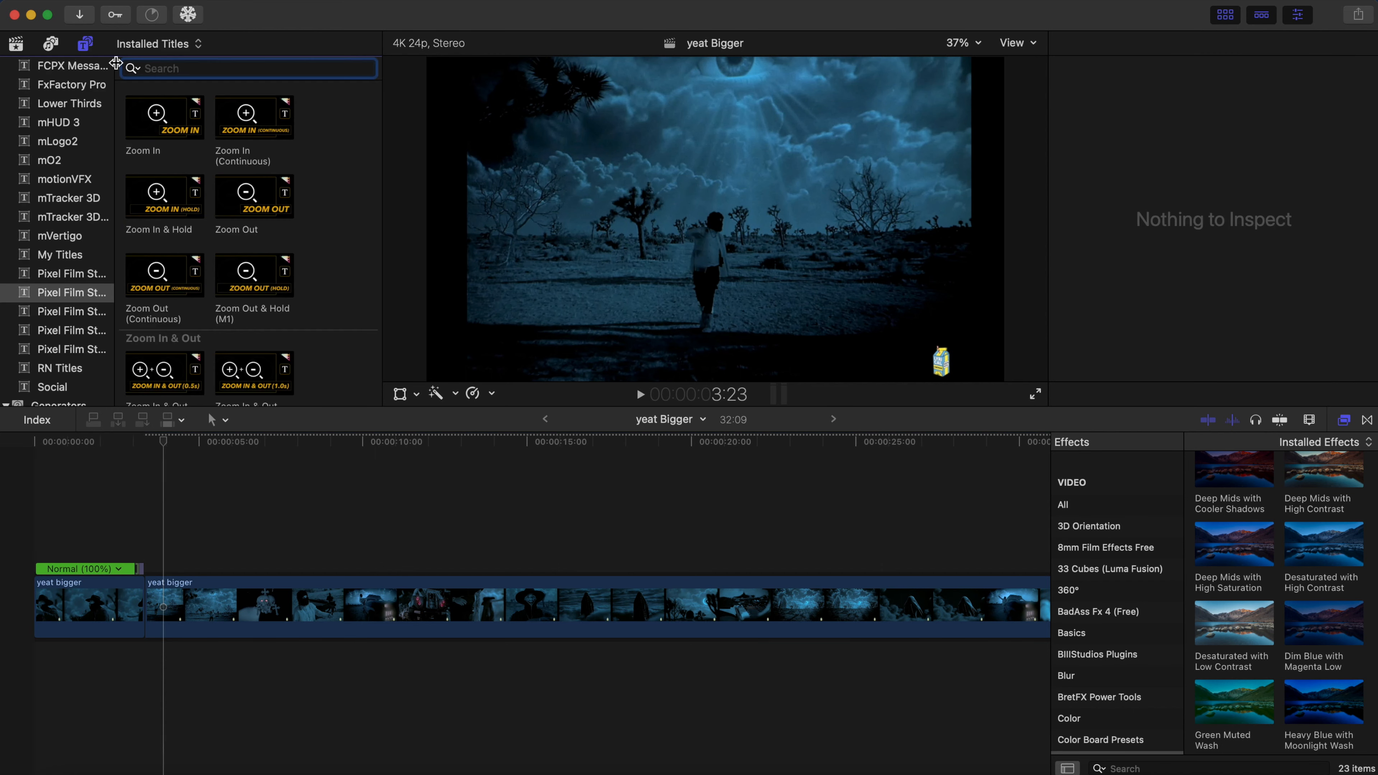
scroll(84, 85, "up", 10)
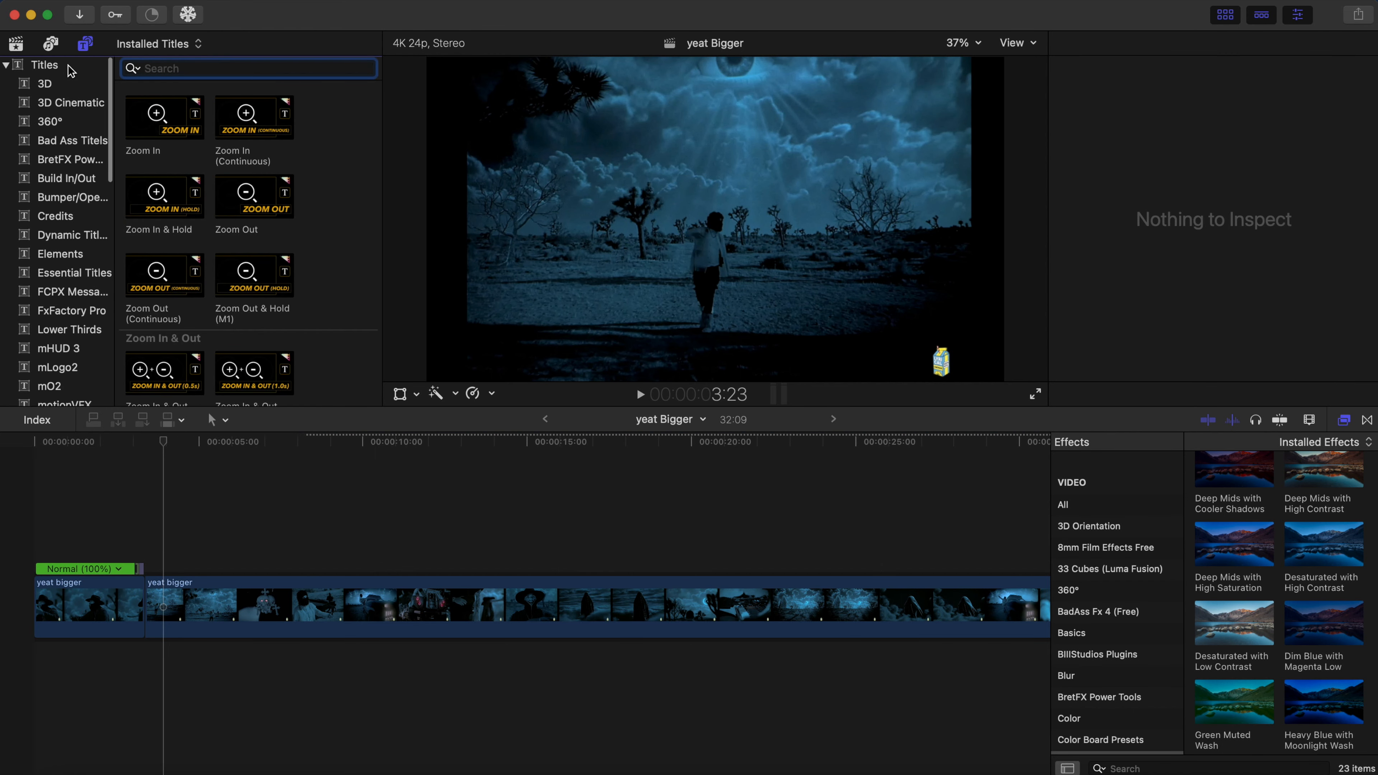
left_click(70, 66)
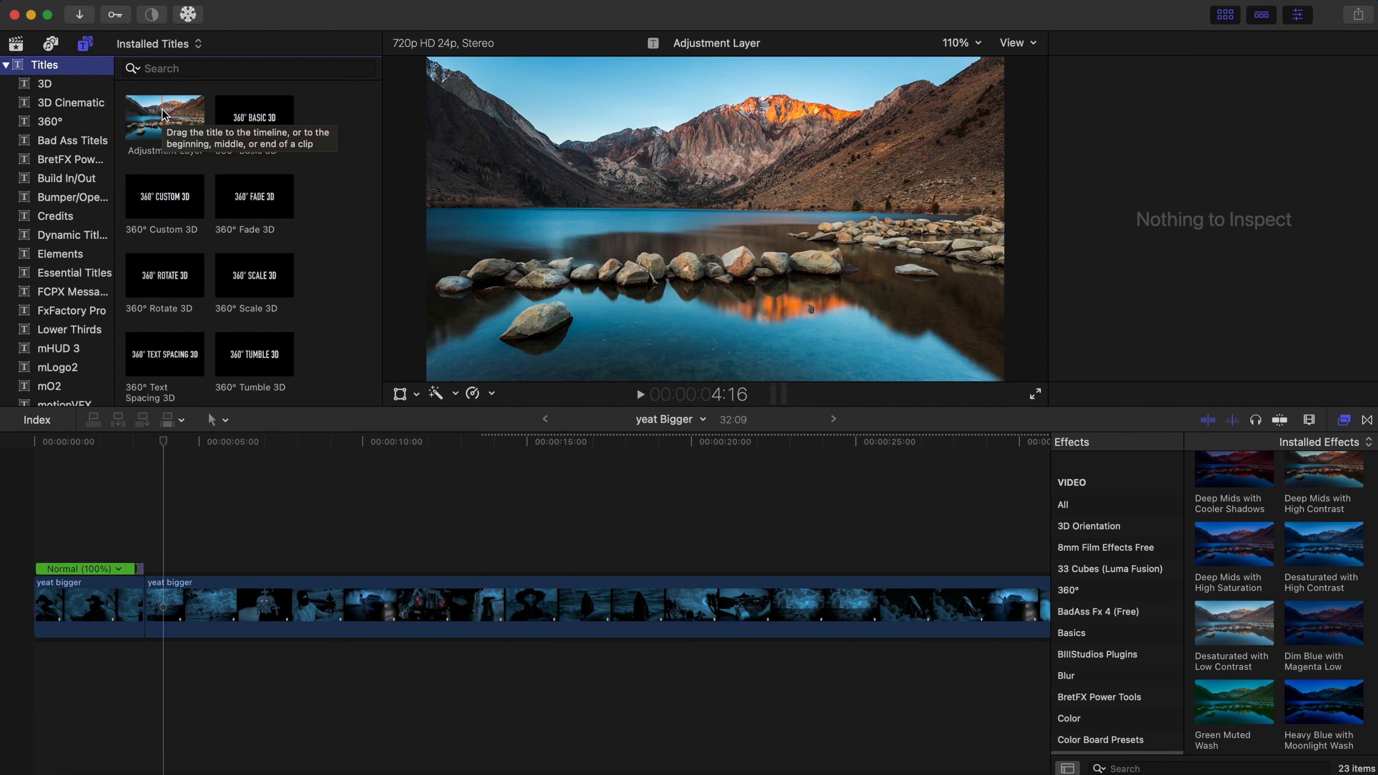
left_click_drag(163, 114, 142, 542)
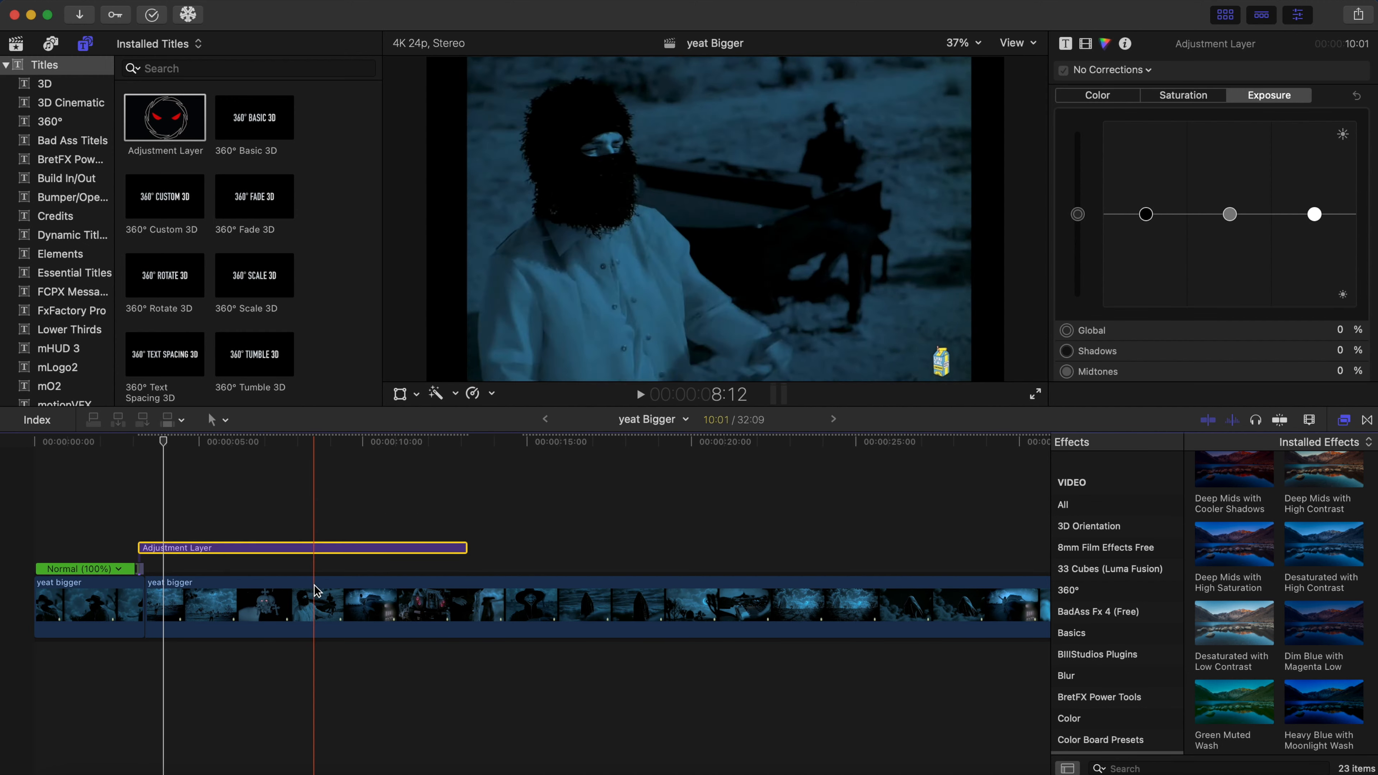
Step: Trim the adjustment layer to 7 frames so it only spans the fast segment and the cut
left_click_drag(465, 548, 166, 548)
key("super+equal")
key("super+equal")
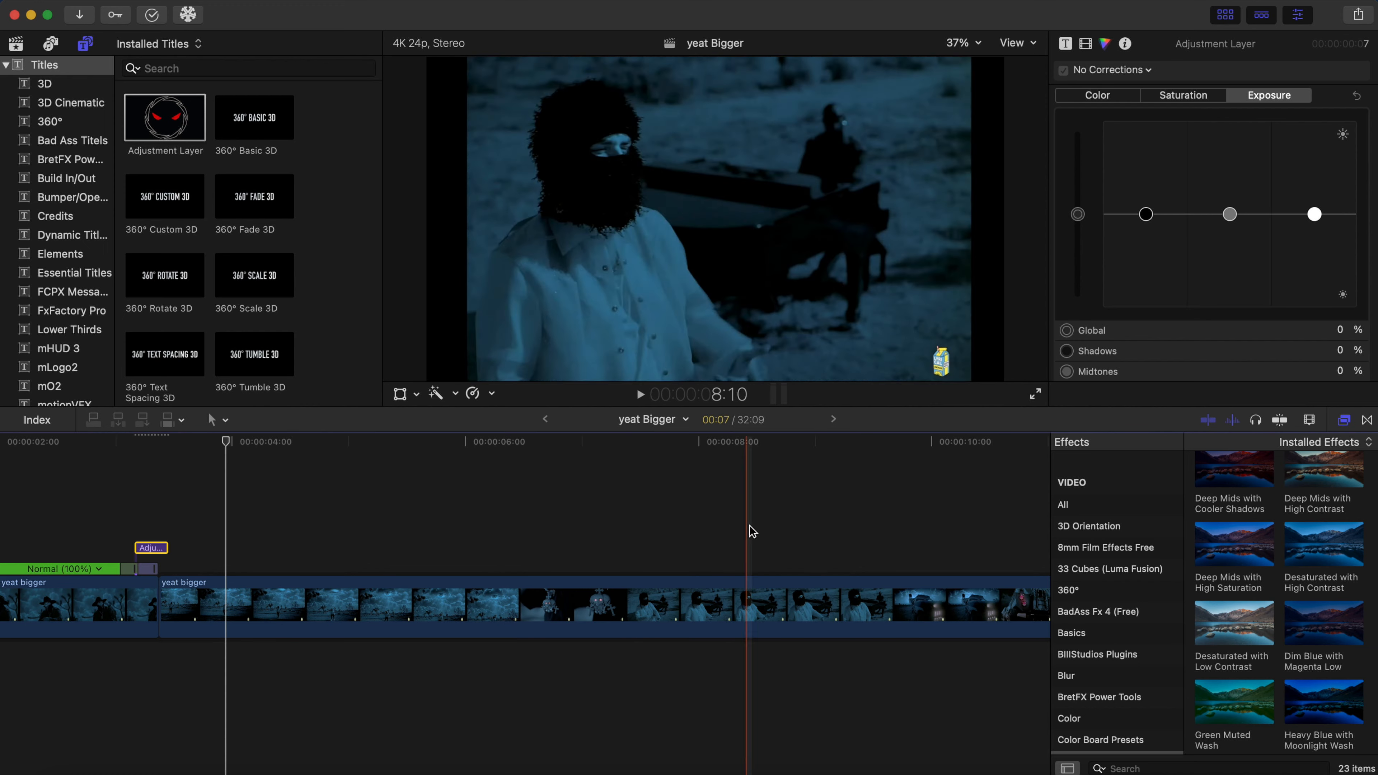
Step: Apply the Directional blur effect to the adjustment layer and set its amount to 128.5 and angle to 359.1°
left_click(1084, 675)
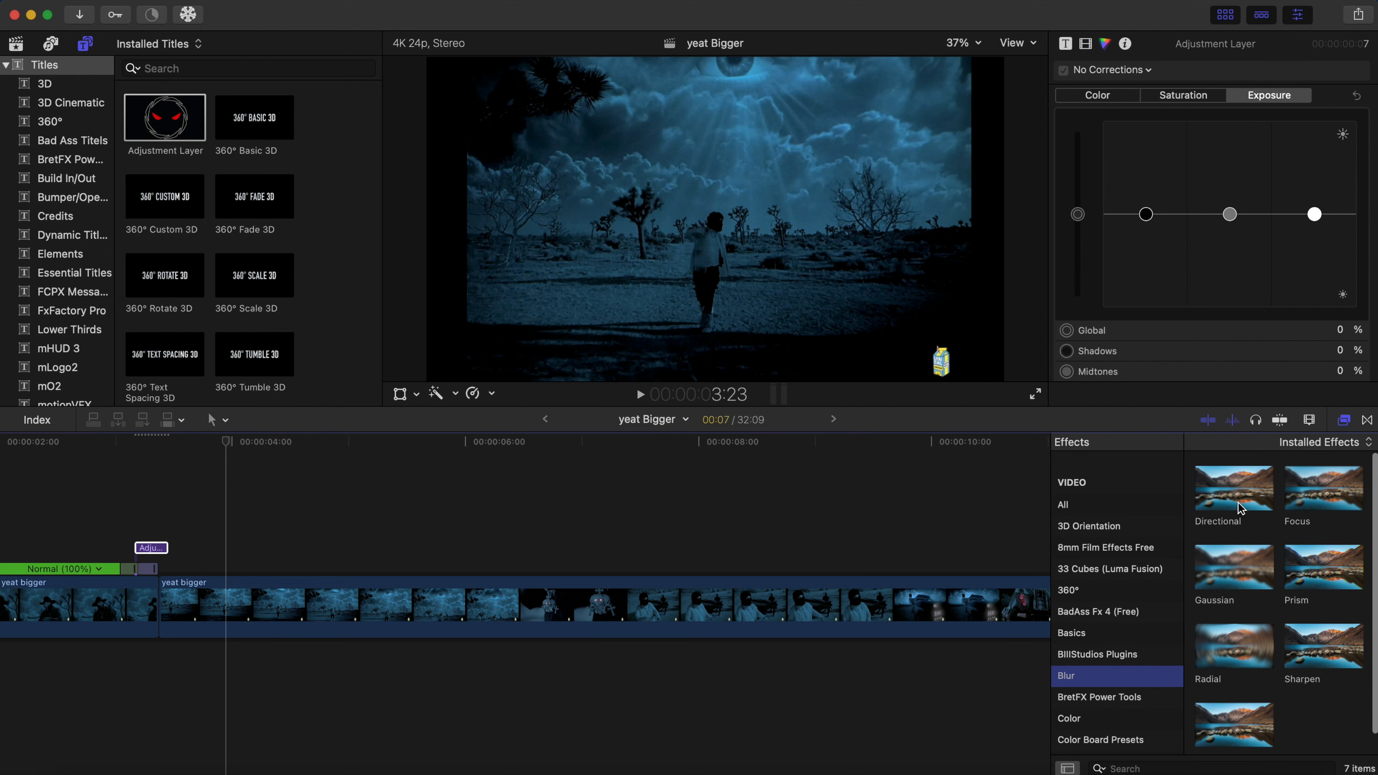
left_click_drag(1240, 508, 152, 550)
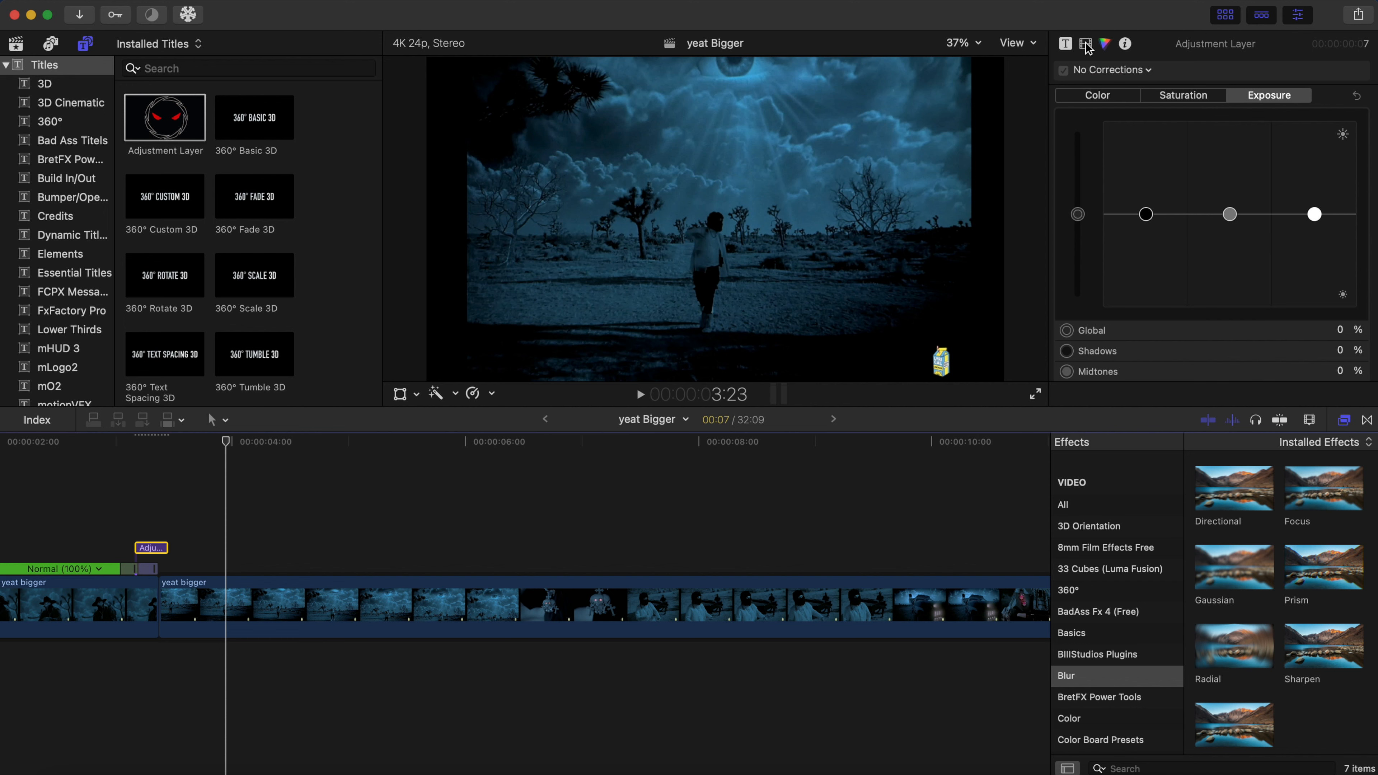
left_click(1085, 44)
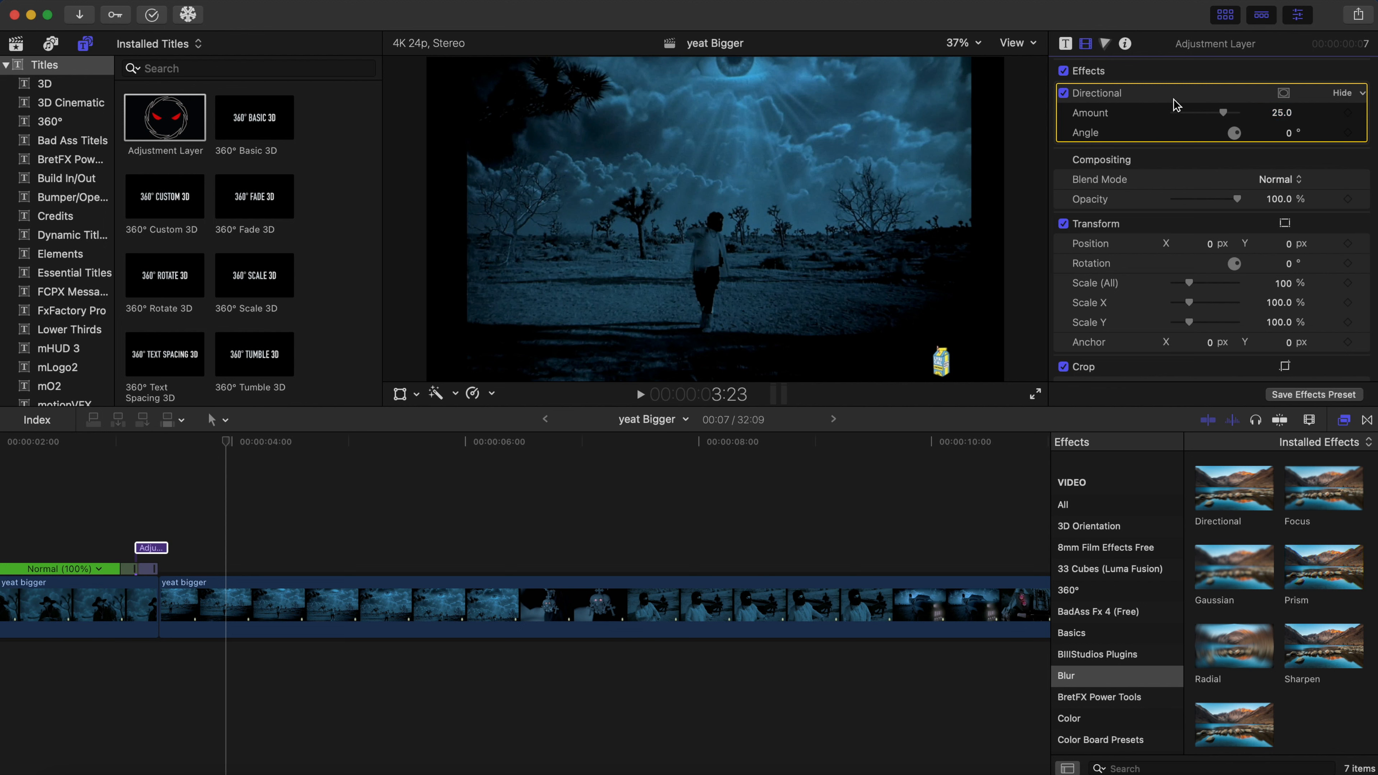
left_click(150, 548)
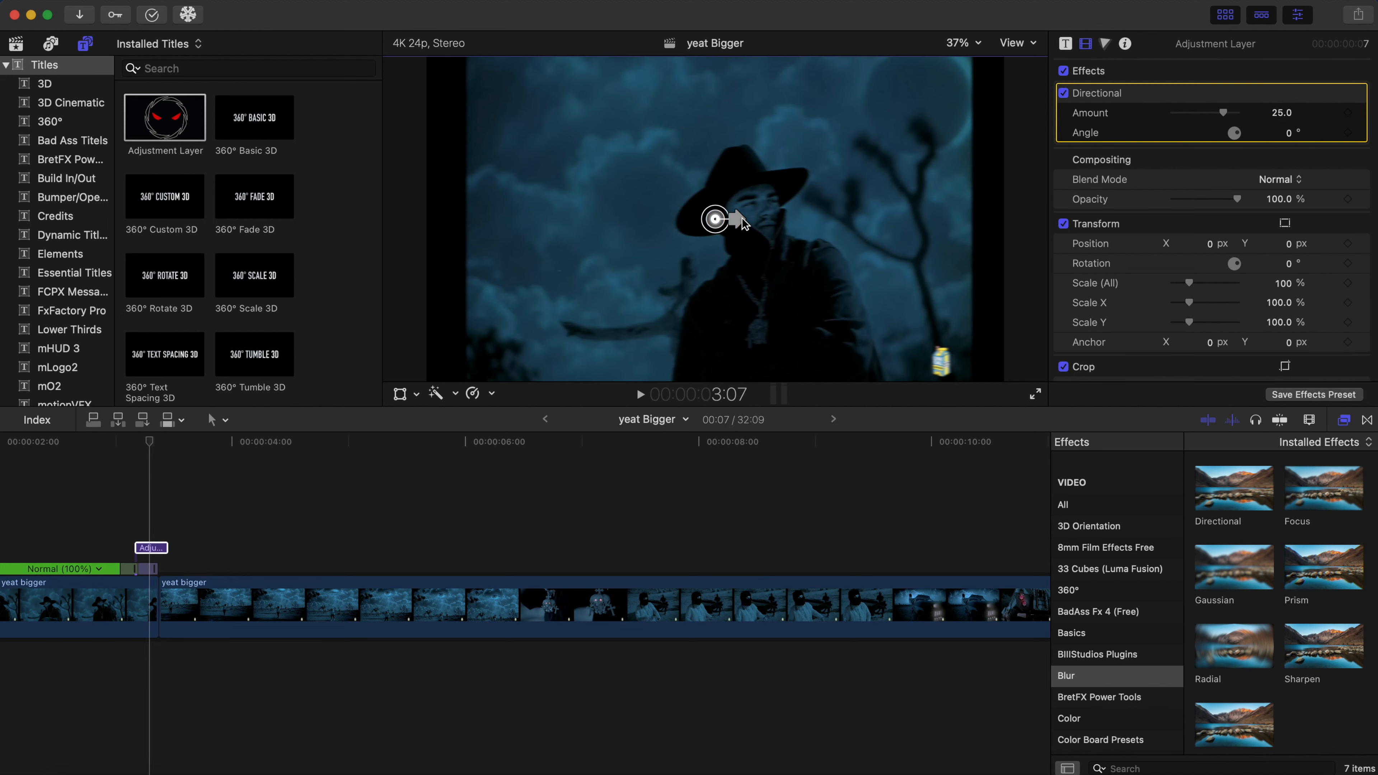
left_click_drag(736, 219, 745, 219)
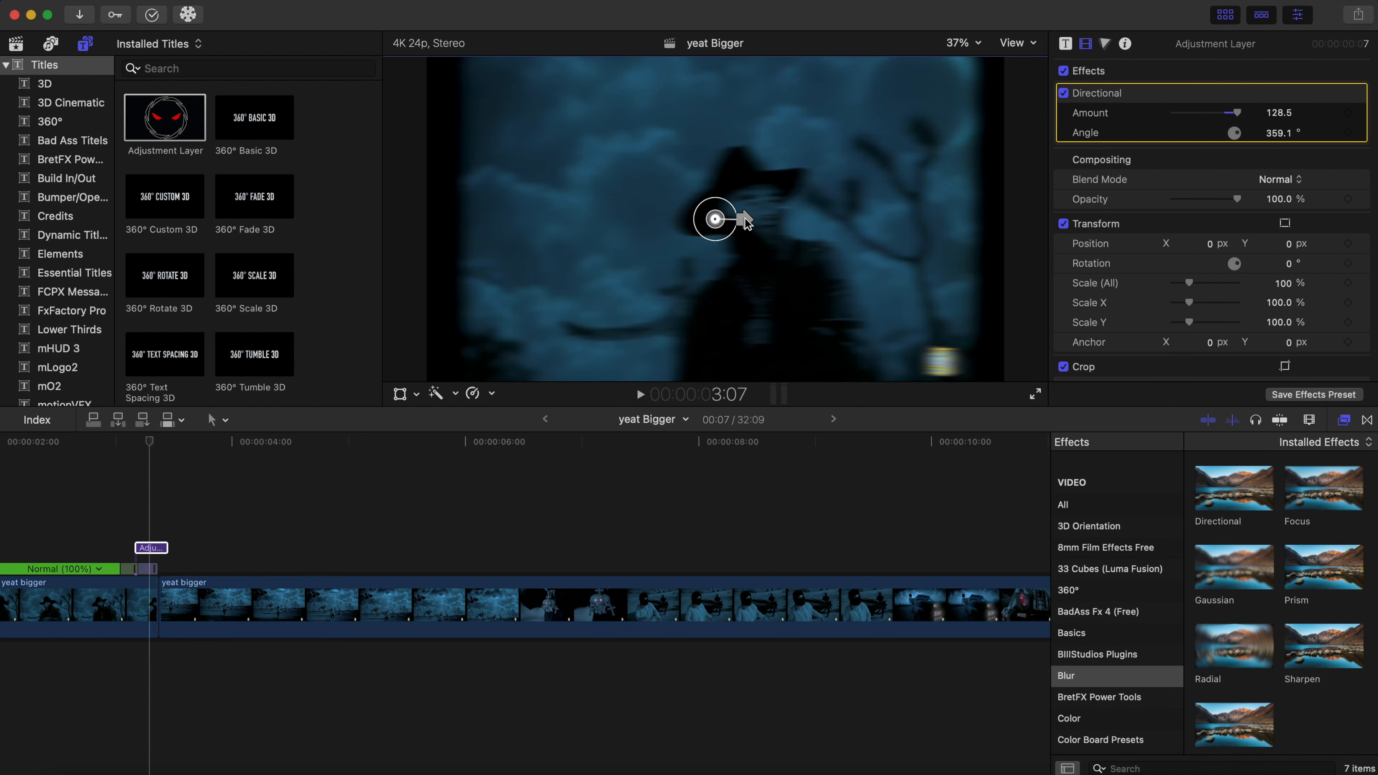
Step: Play back the blurred speed transition between the two clips
scroll(187, 510, "left", 3)
scroll(188, 512, "left", 6)
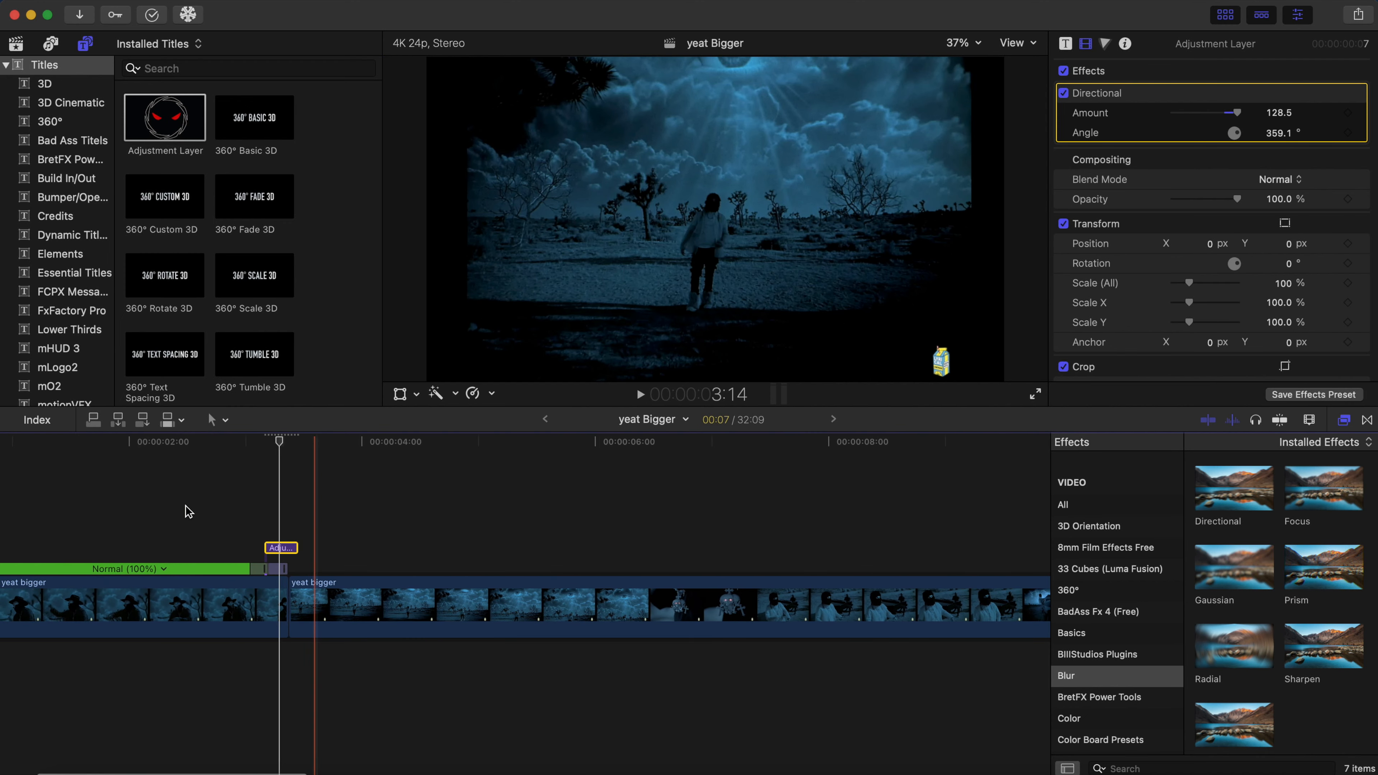
key("space")
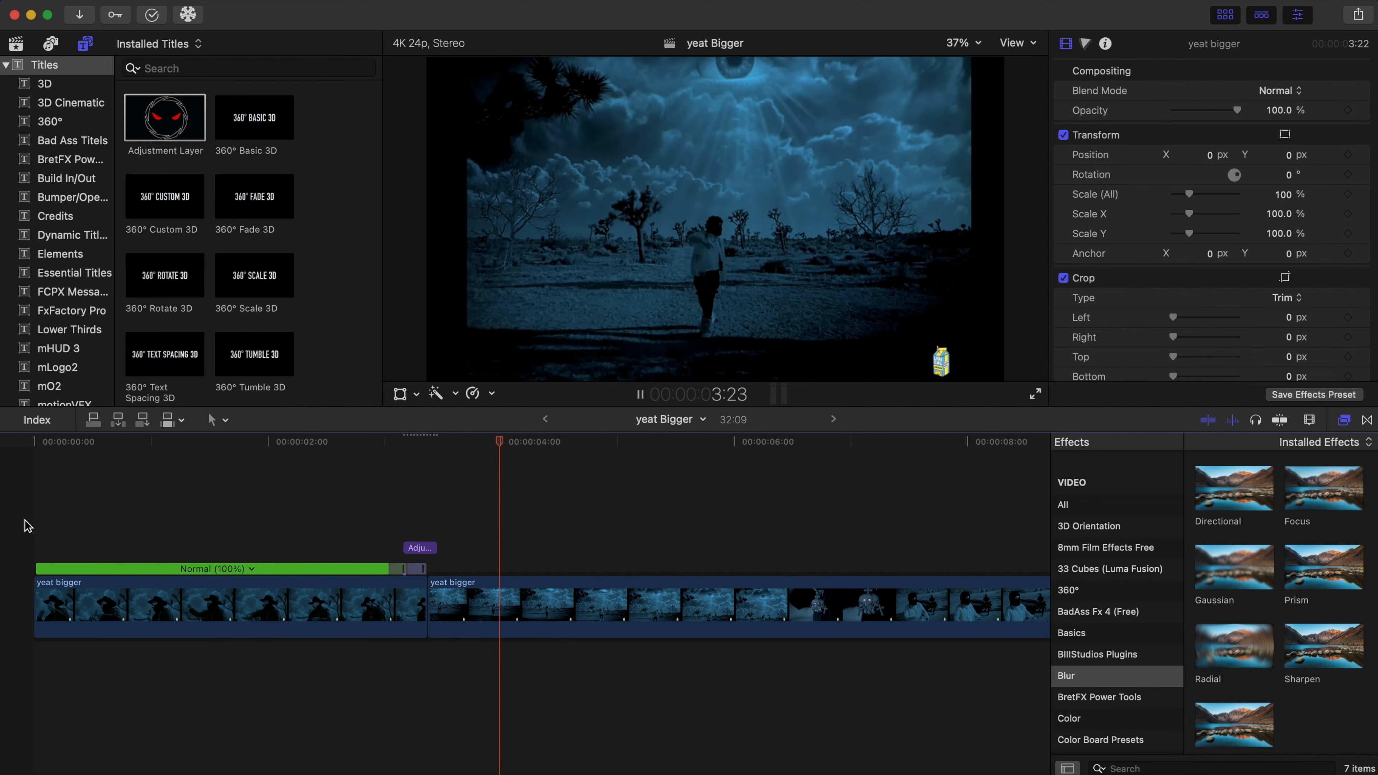
key("space")
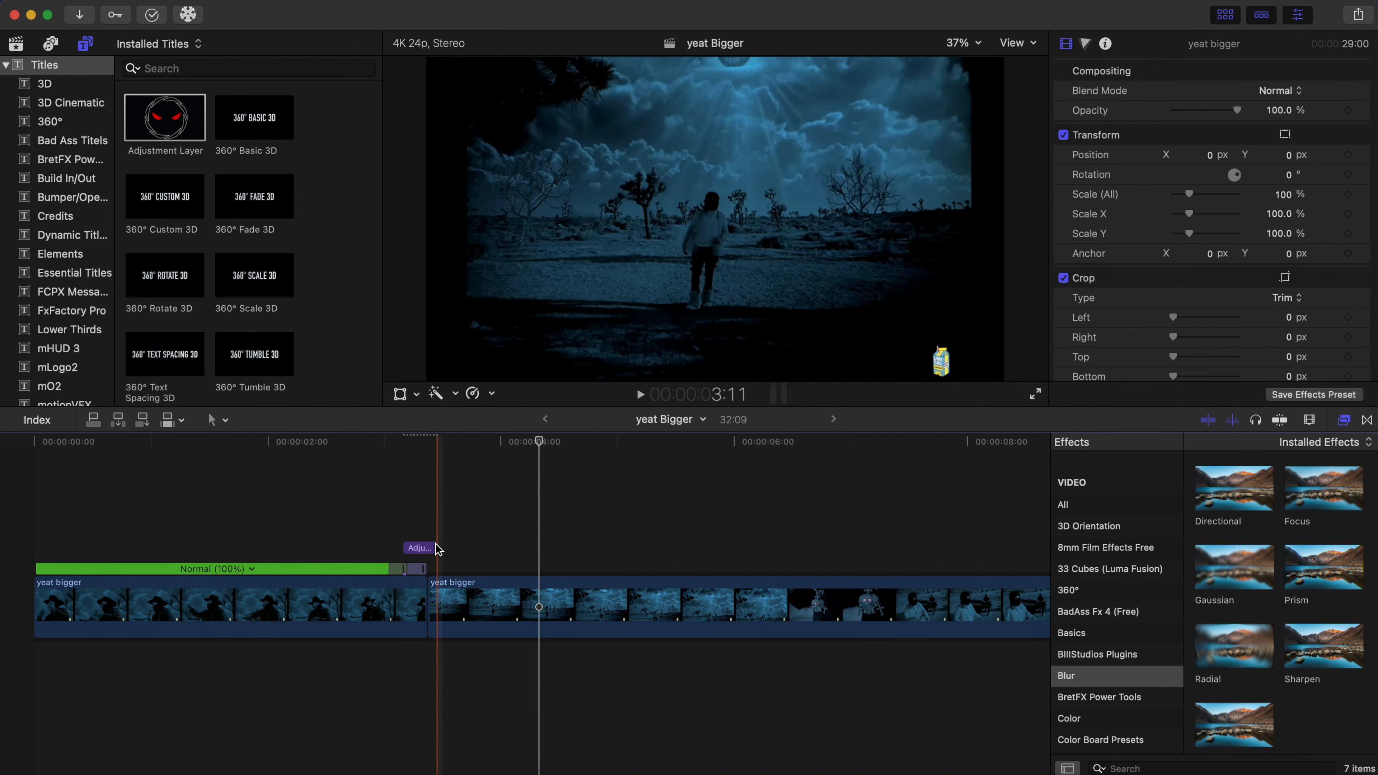
Step: Trim one frame off the end of the adjustment layer, making it 6 frames long, and play back the transition
left_click(433, 545)
left_click_drag(434, 546, 430, 545)
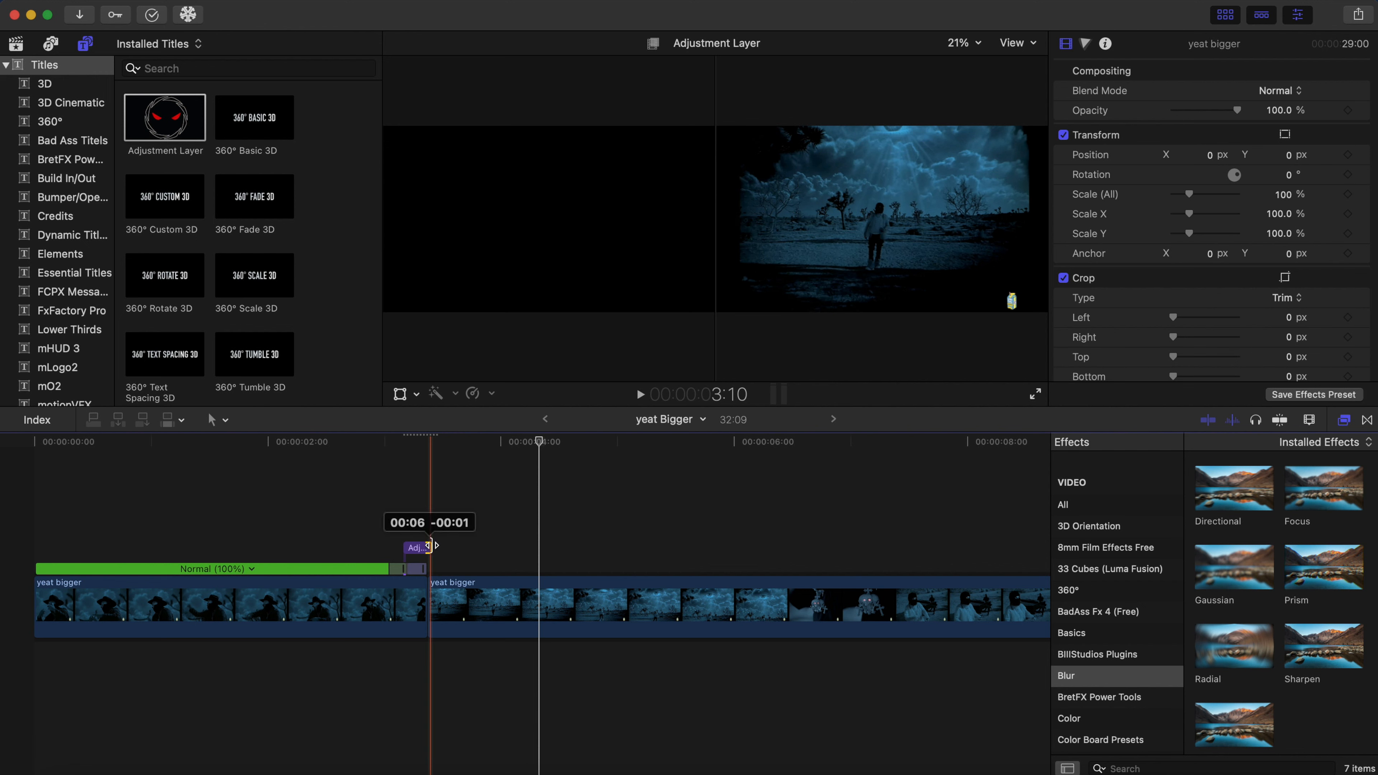
left_click(389, 534)
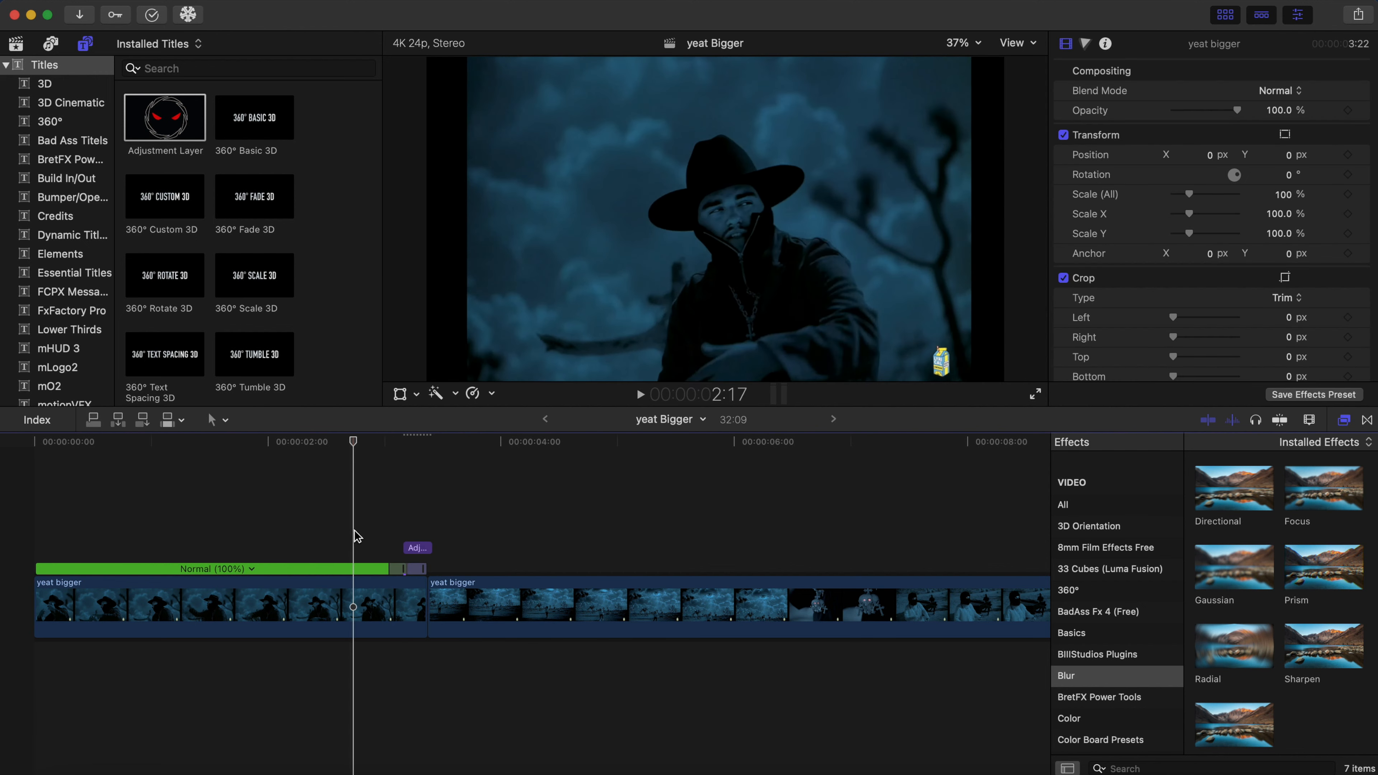
key("space")
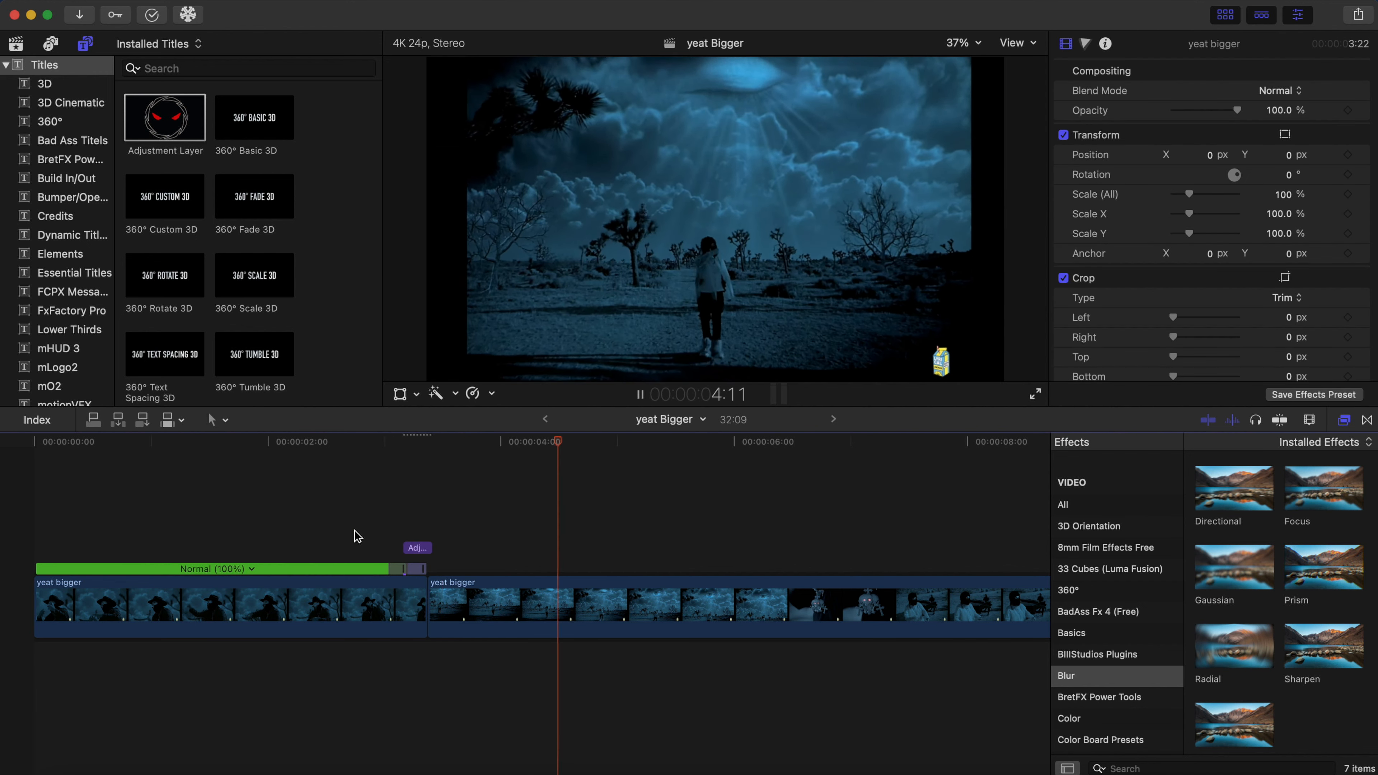
key("space")
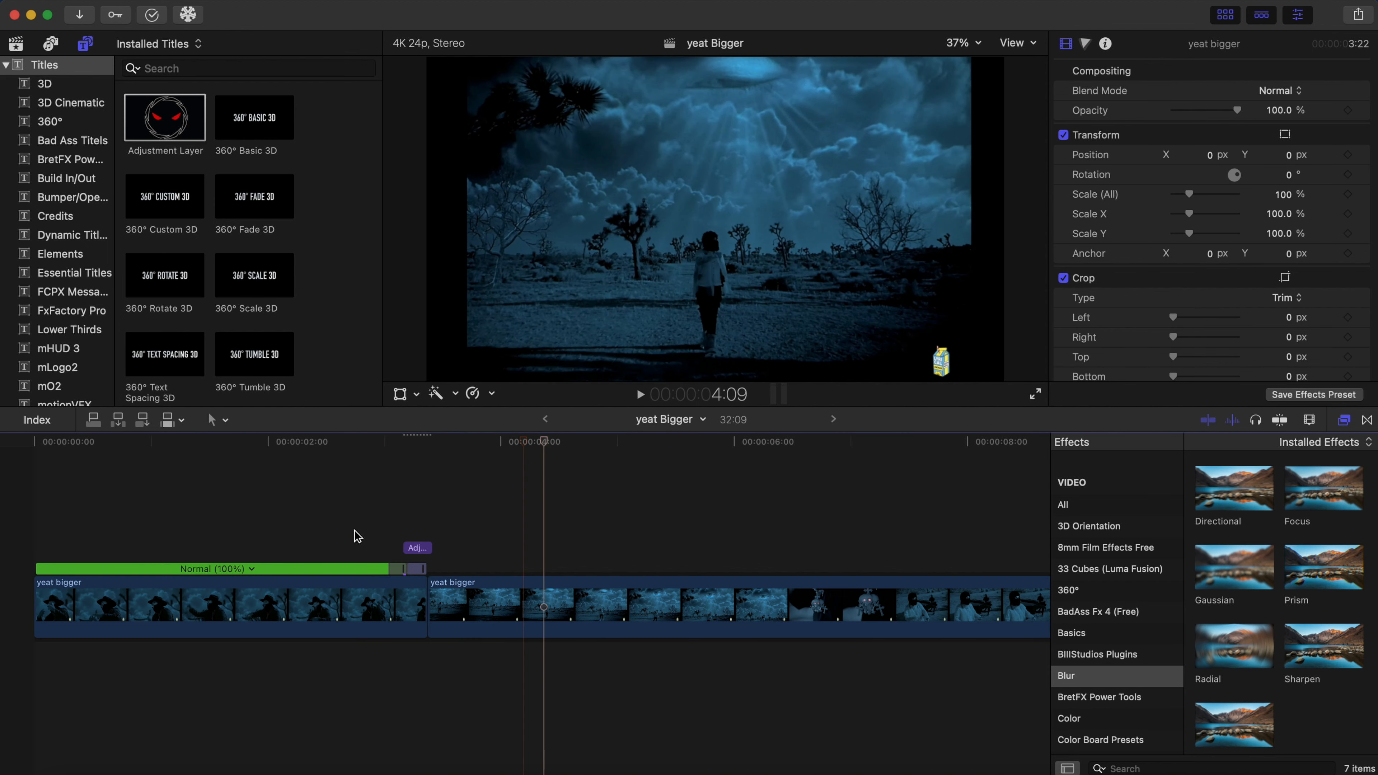
Step: Trim about one frame off the start of the adjustment layer and replay the transition from about 1:20
left_click_drag(408, 550, 411, 549)
left_click(248, 515)
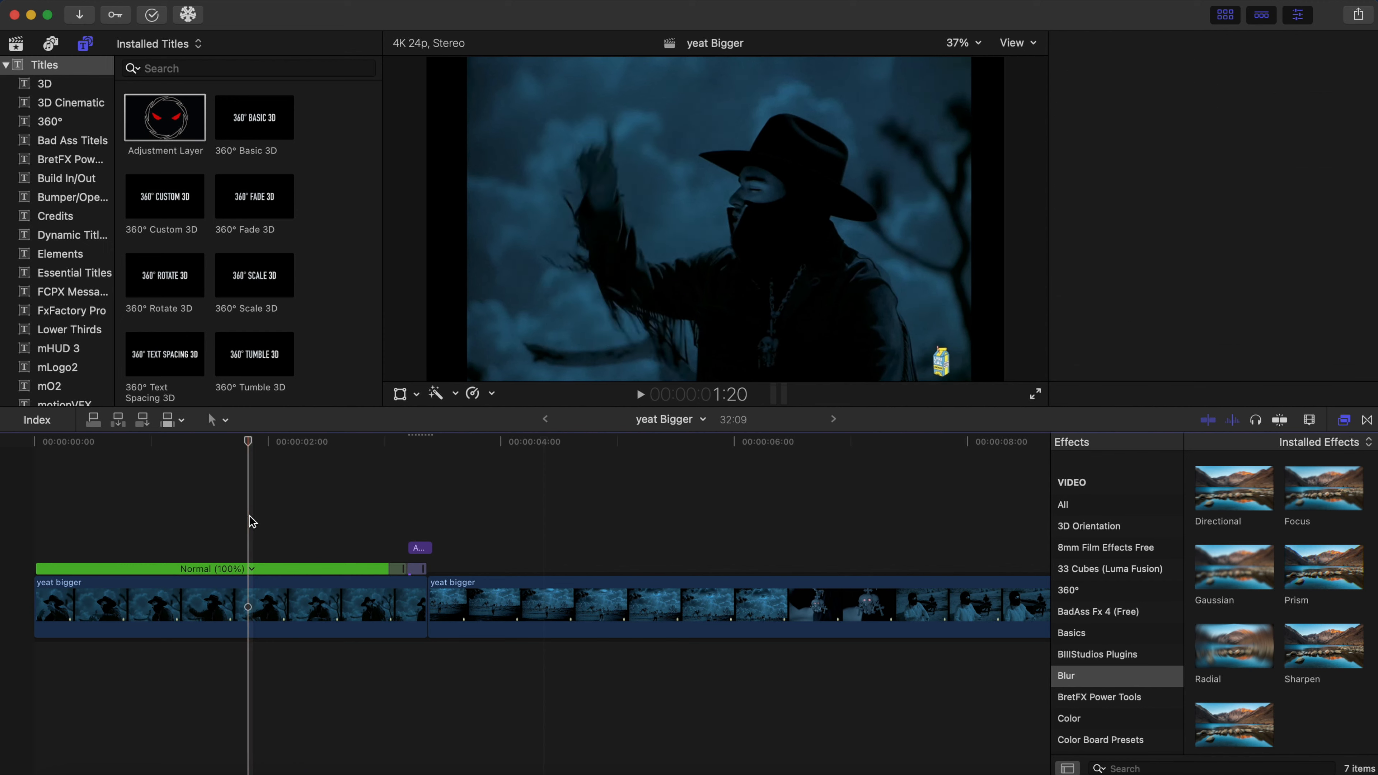
key("space")
key("super+4")
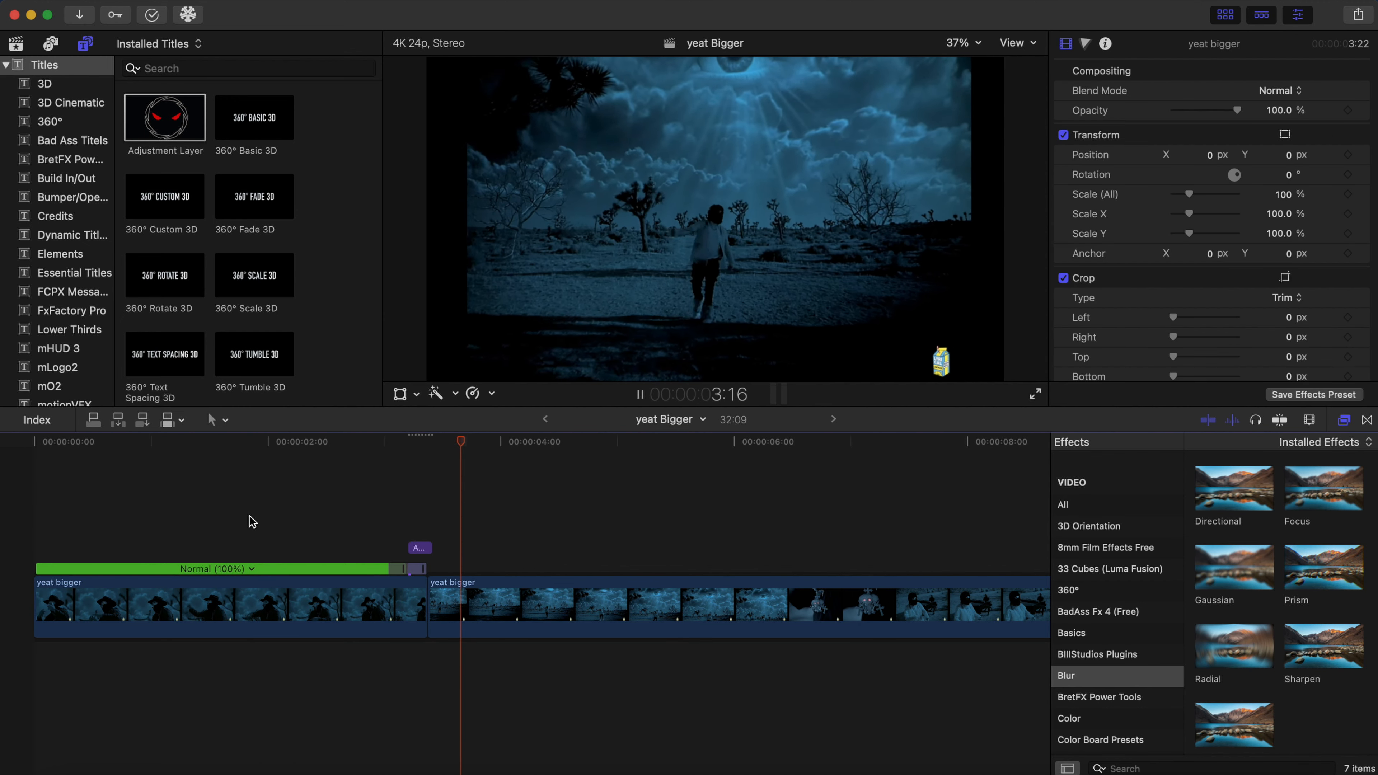
left_click(289, 501)
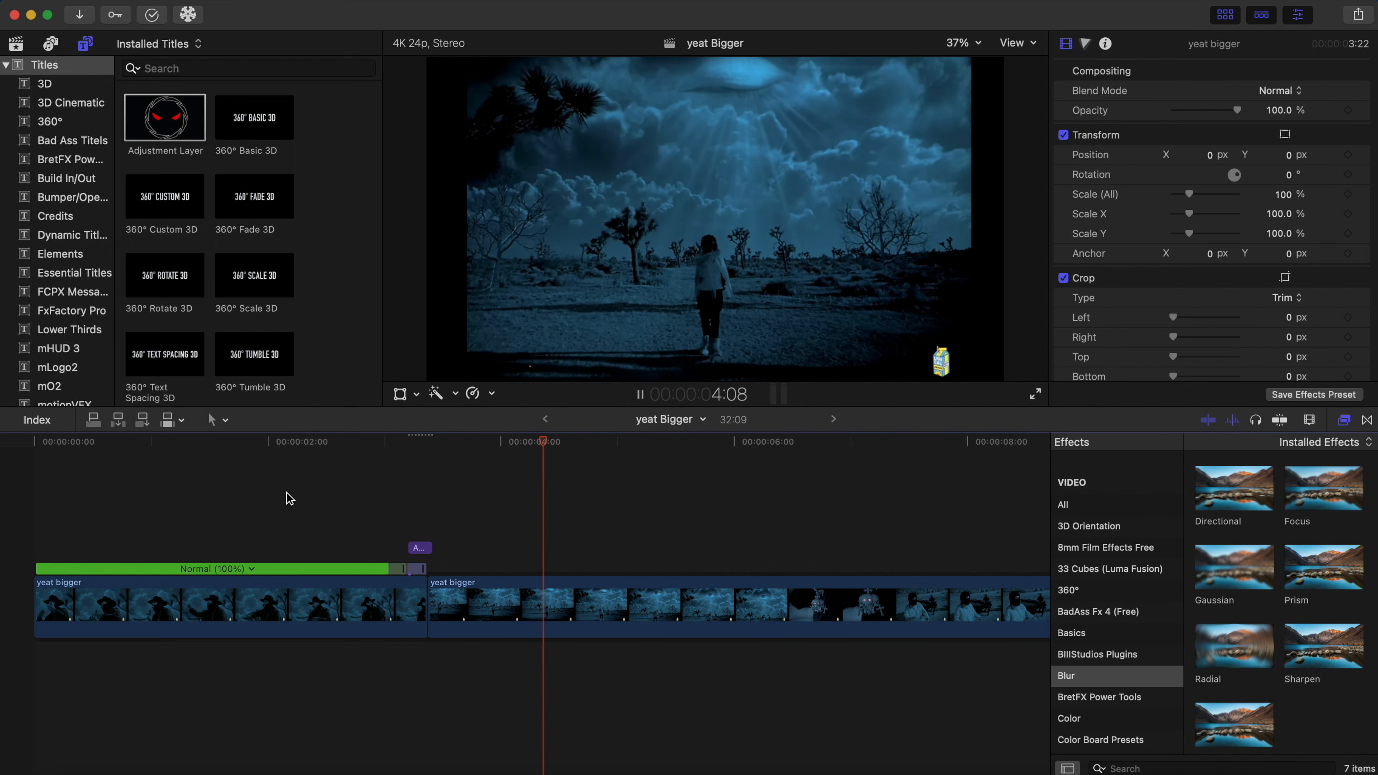
left_click(289, 498)
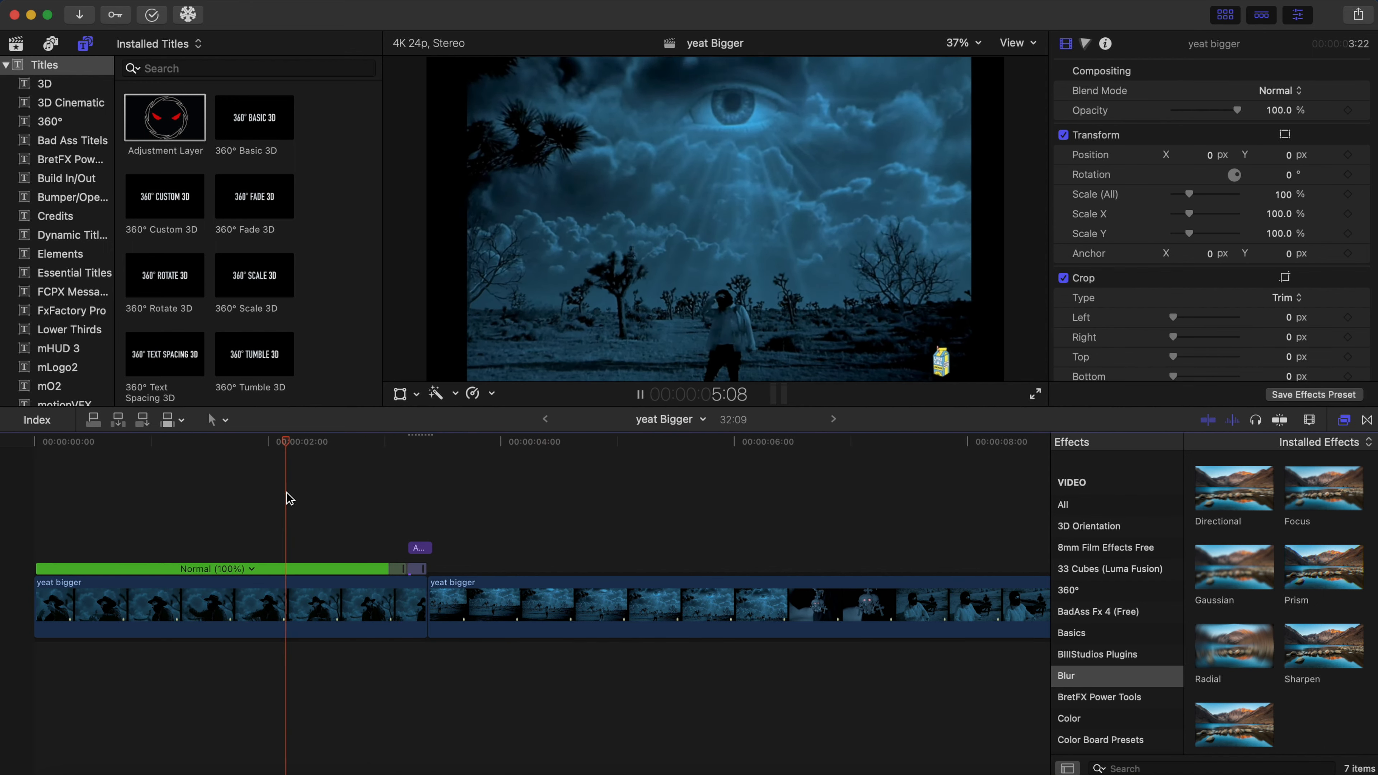
Step: Play back the timeline clip of the masked figure beside the truck from its start, stopping and replaying it
left_click(289, 498)
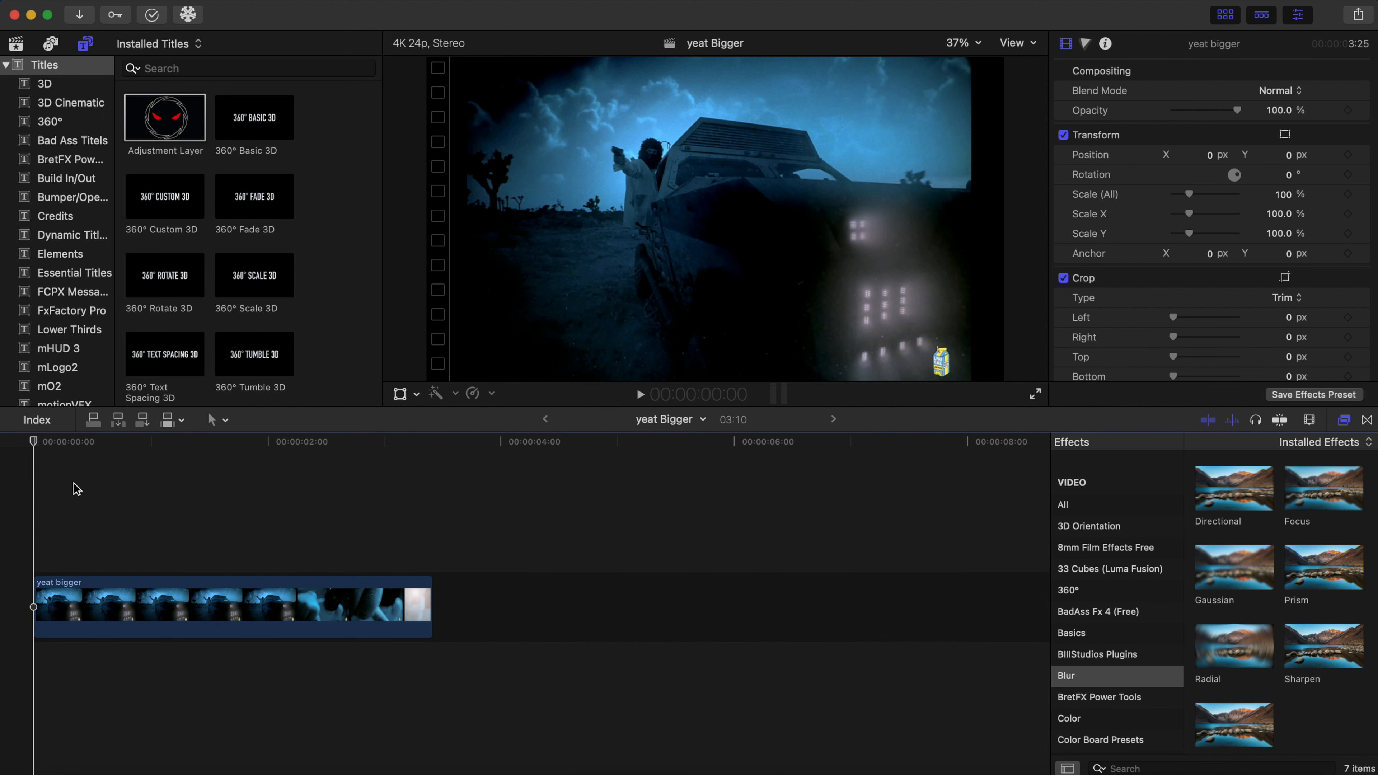
key("space")
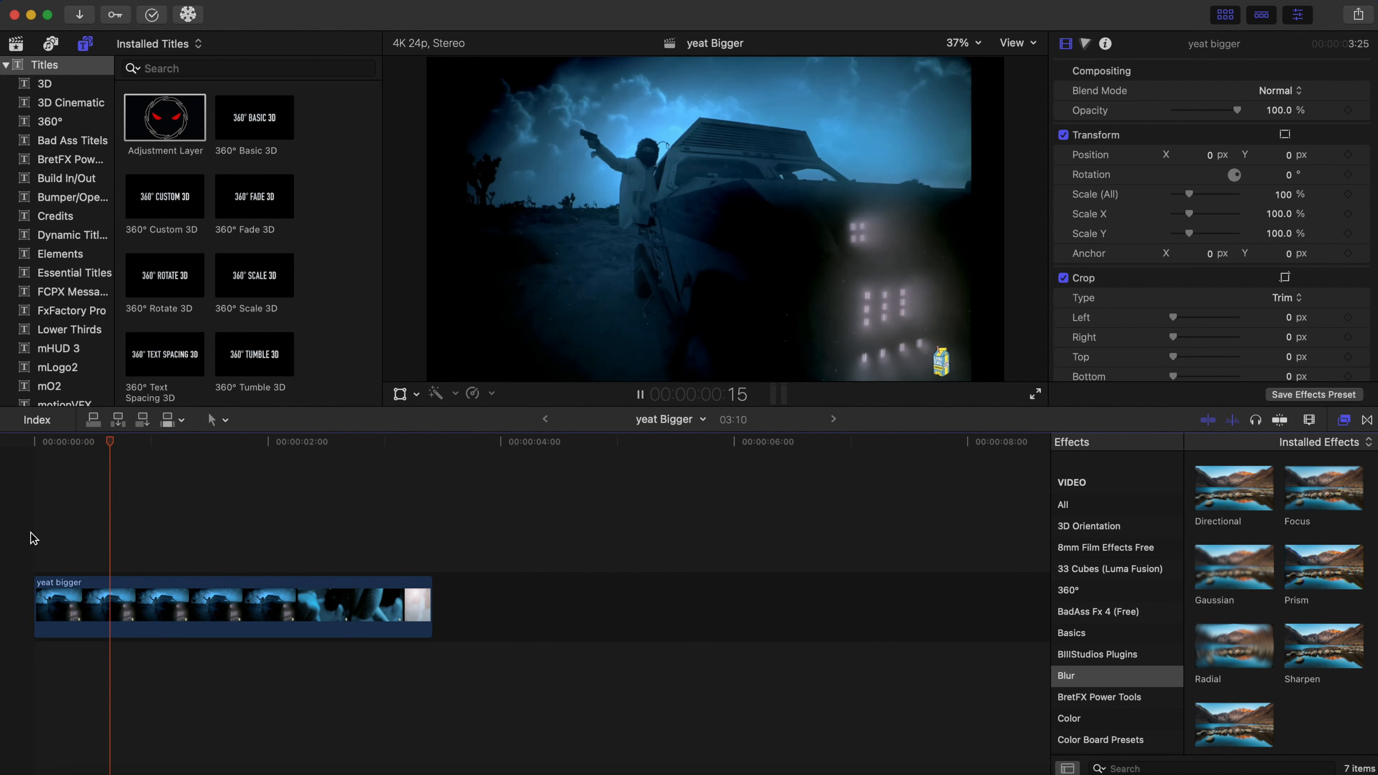
key("space")
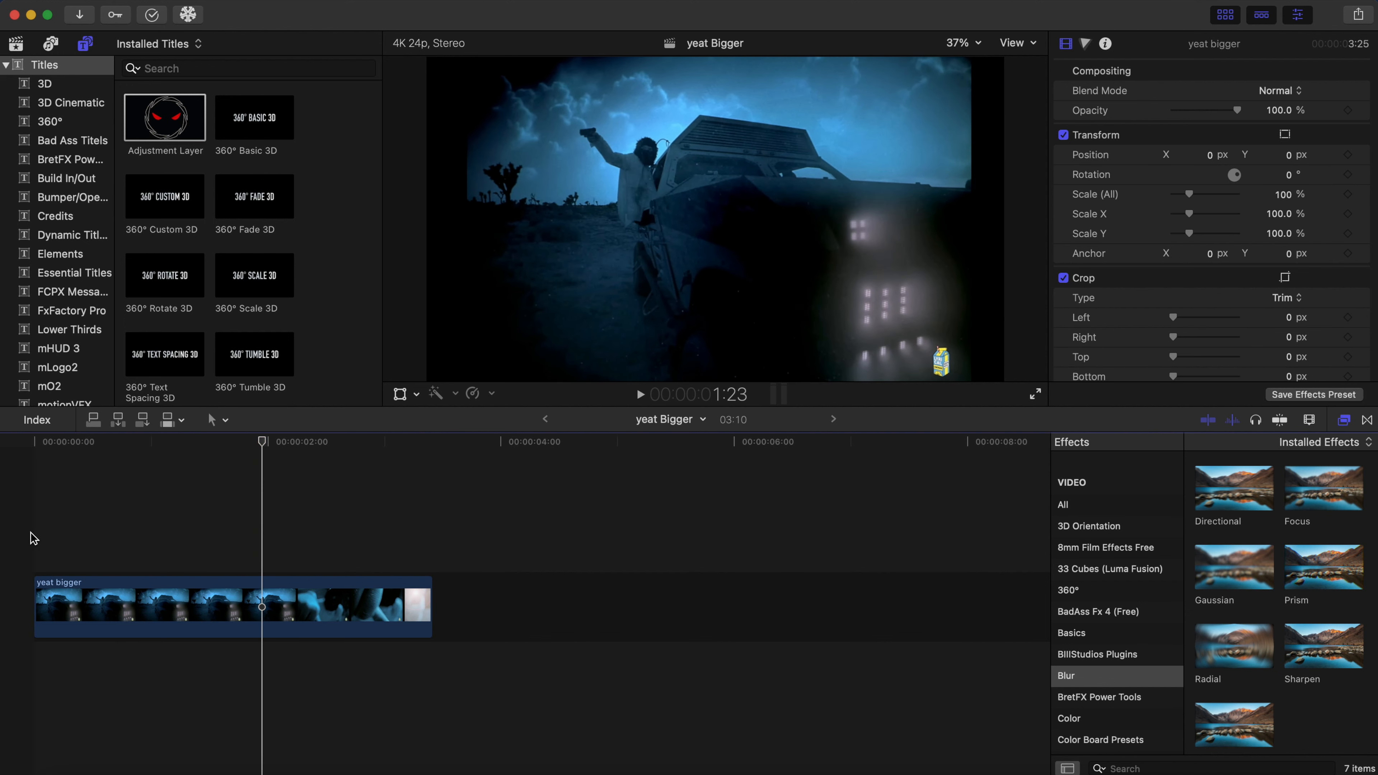
key("Home")
key("space")
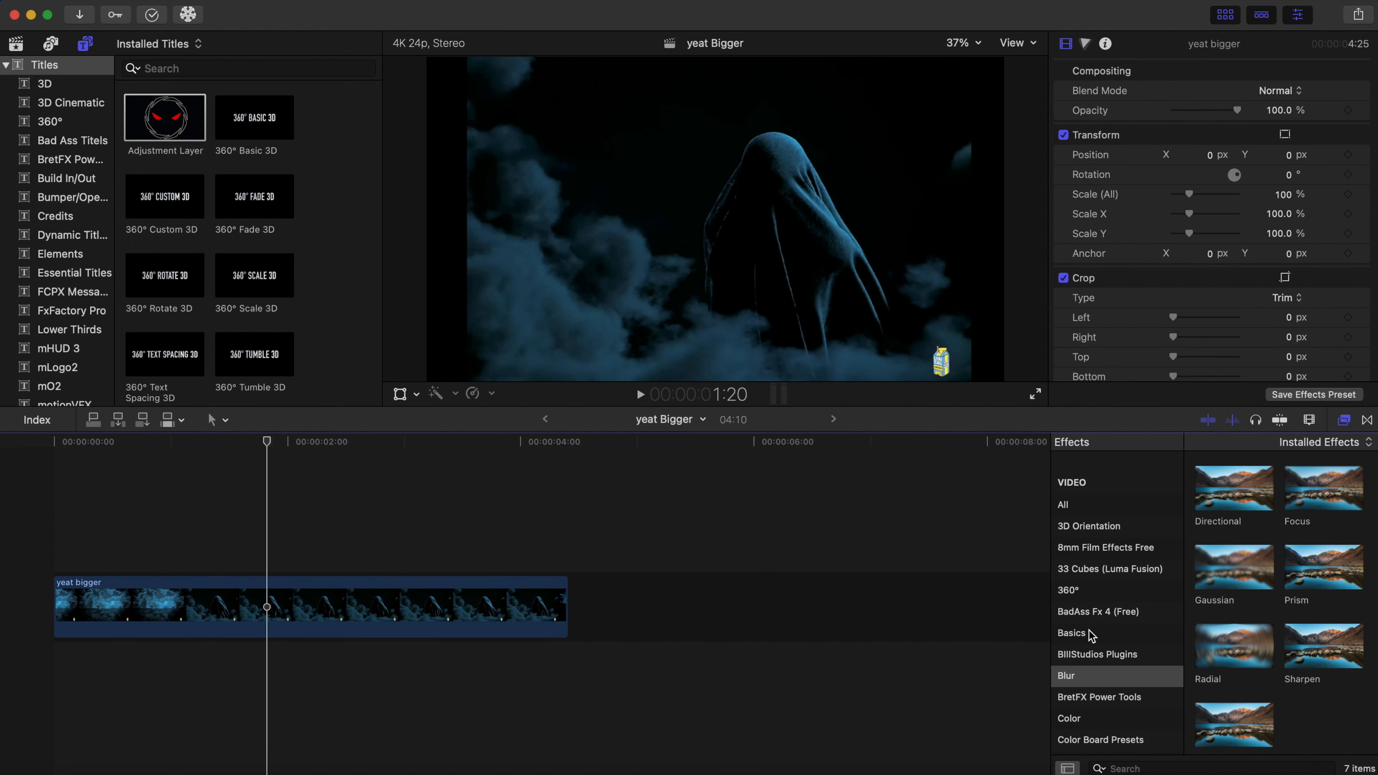
Step: Apply the Vignette Mask effect to the ghost clip and set its size to 0.8 and falloff to 0.51
scroll(1091, 635, "down", 10)
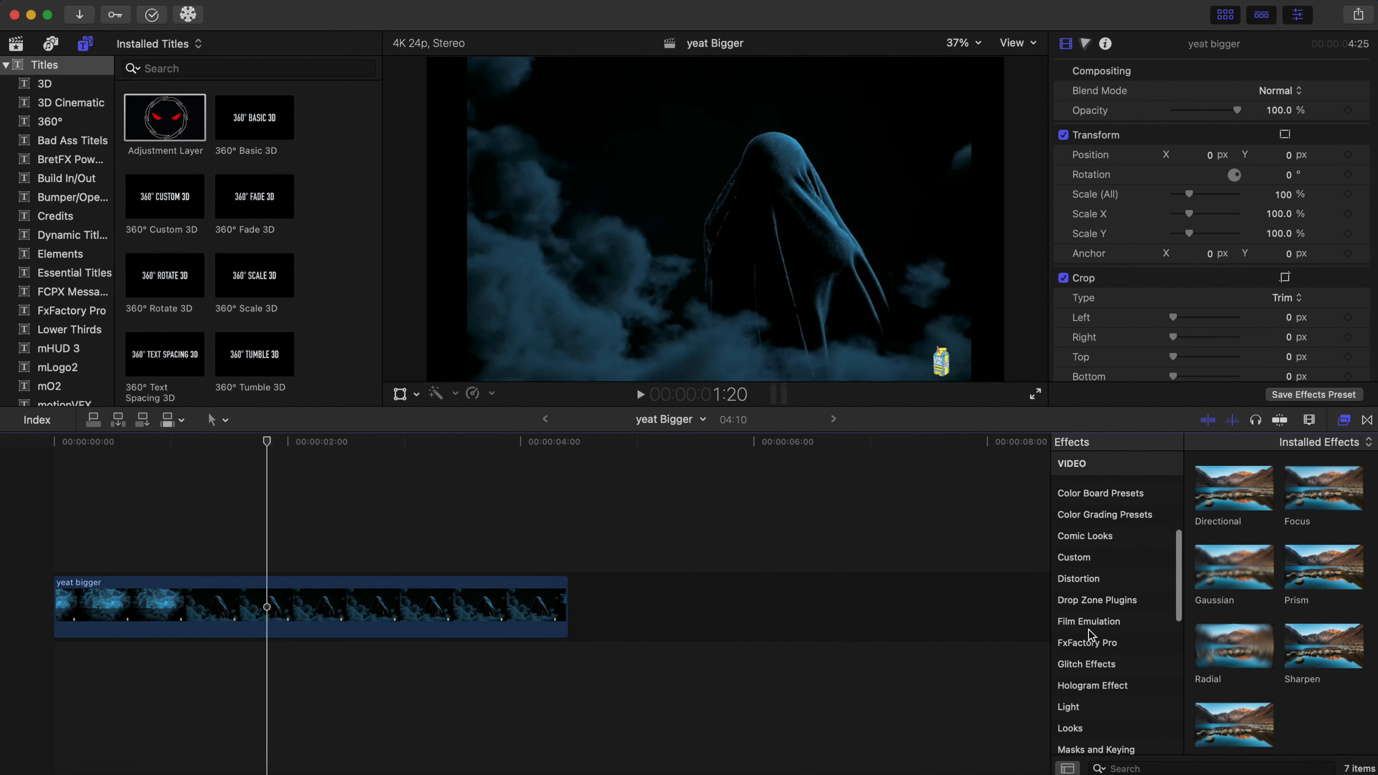
scroll(1089, 632, "down", 4)
left_click(1087, 658)
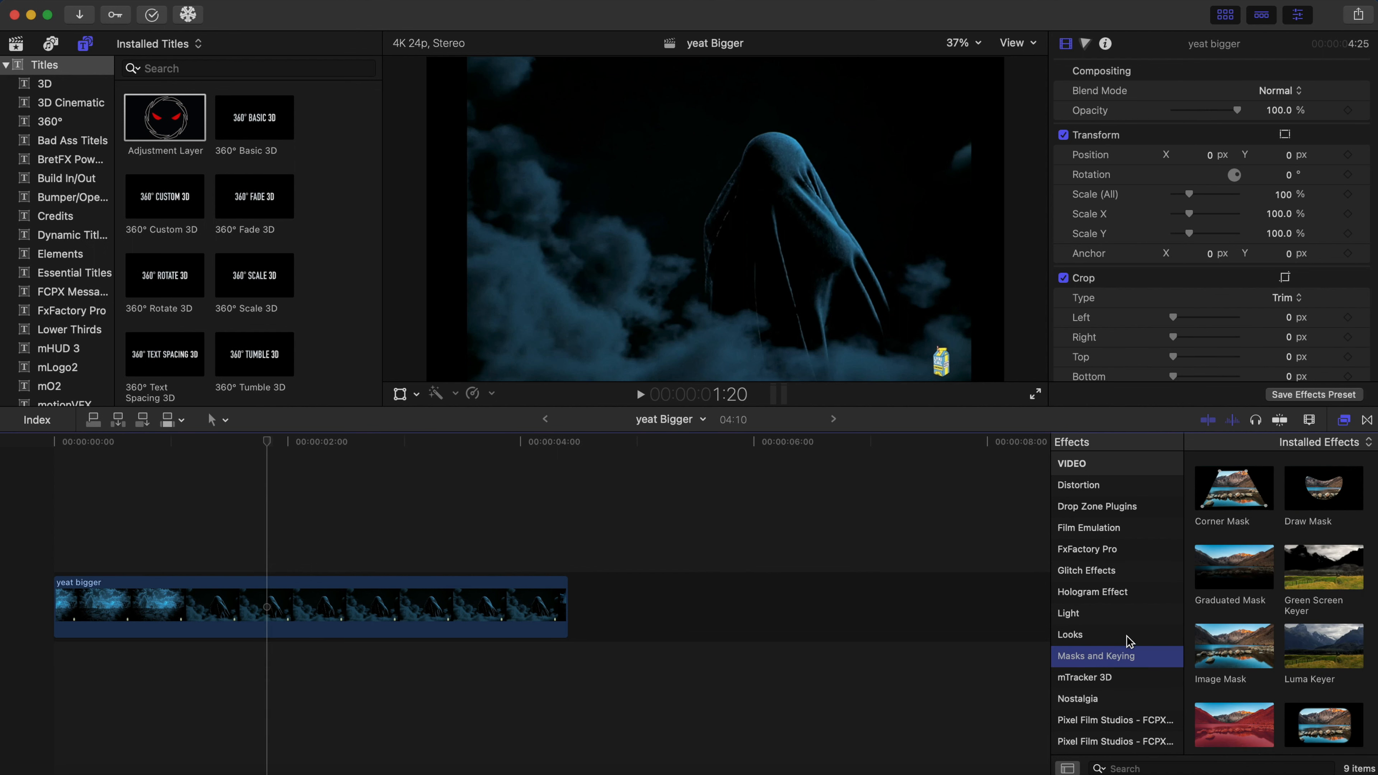
scroll(1281, 703, "down", 3)
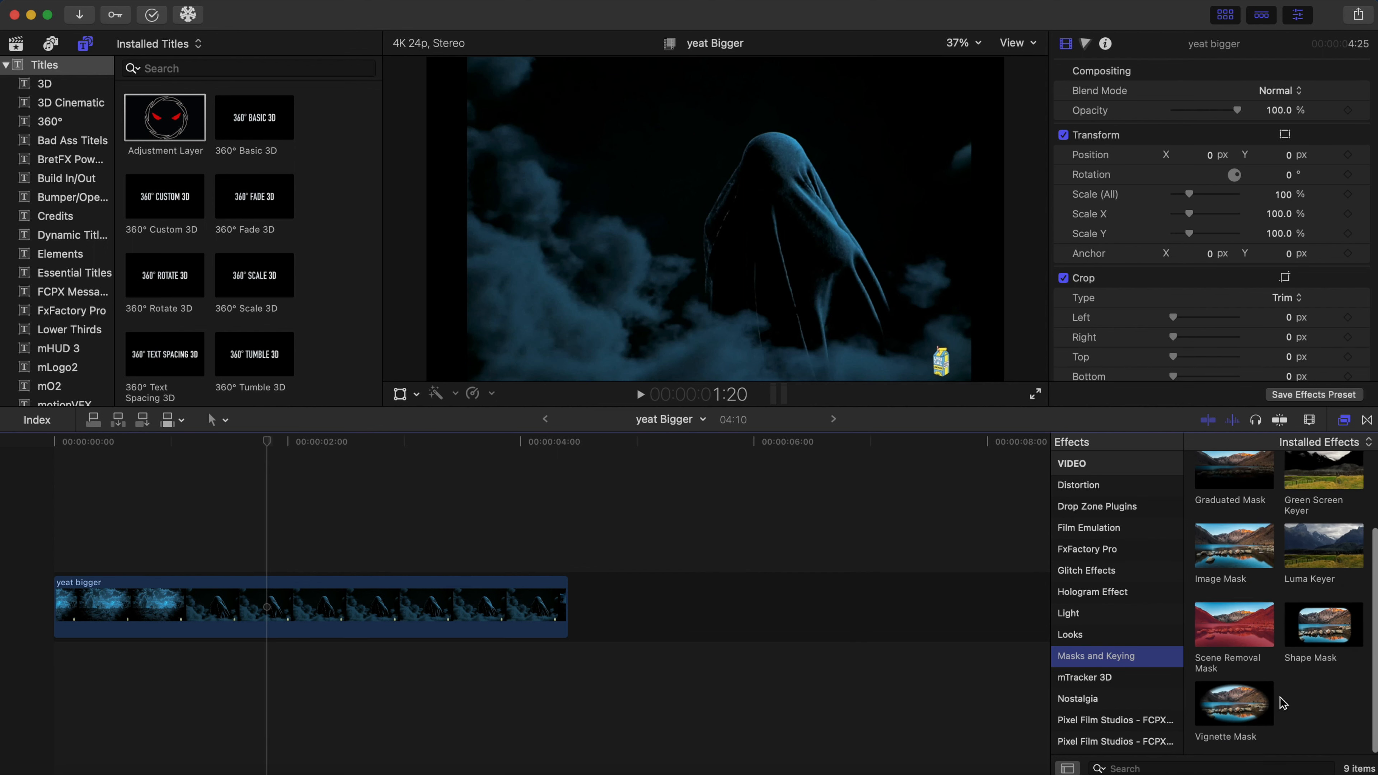
left_click_drag(1242, 703, 158, 615)
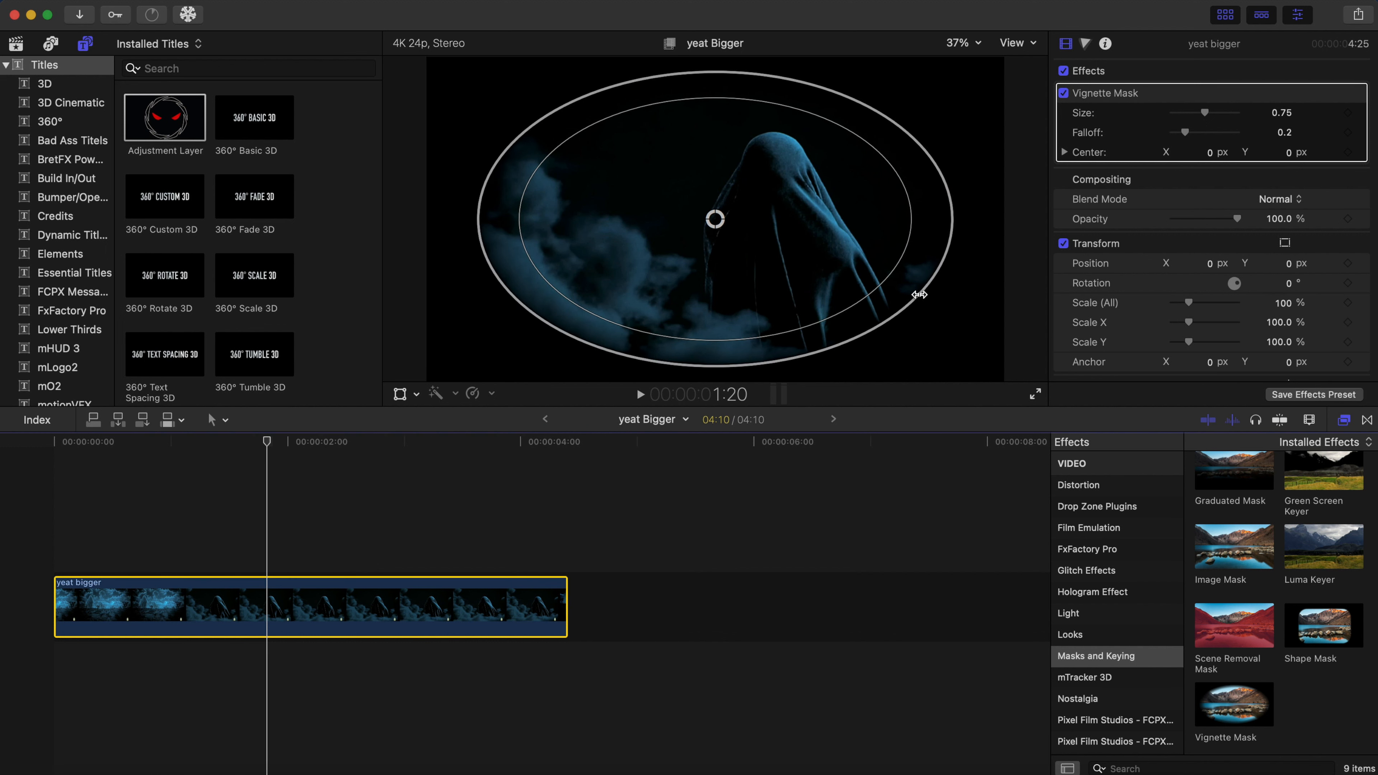
left_click_drag(922, 299, 974, 321)
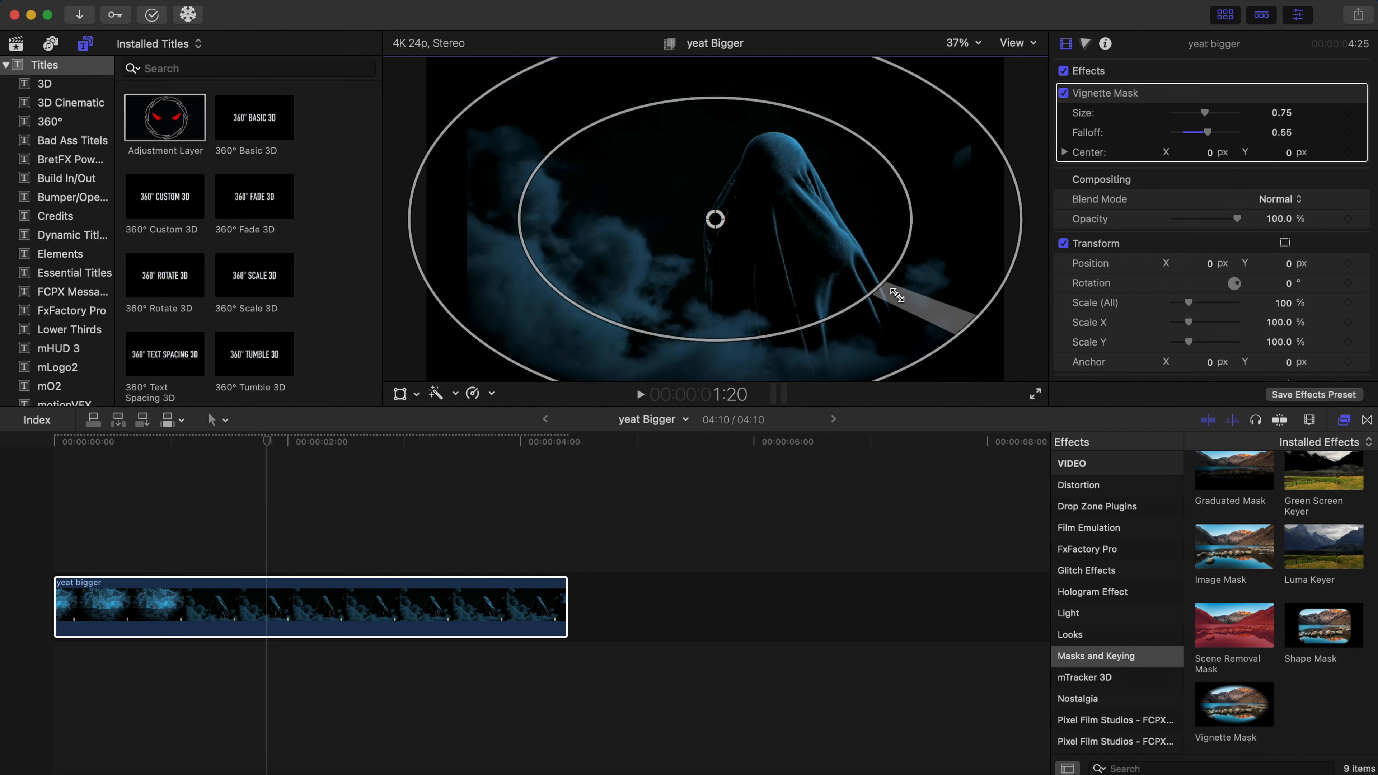
mouse_move(878, 298)
left_mouse_down()
mouse_move(840, 304)
mouse_move(893, 318)
left_mouse_up()
left_click(200, 584)
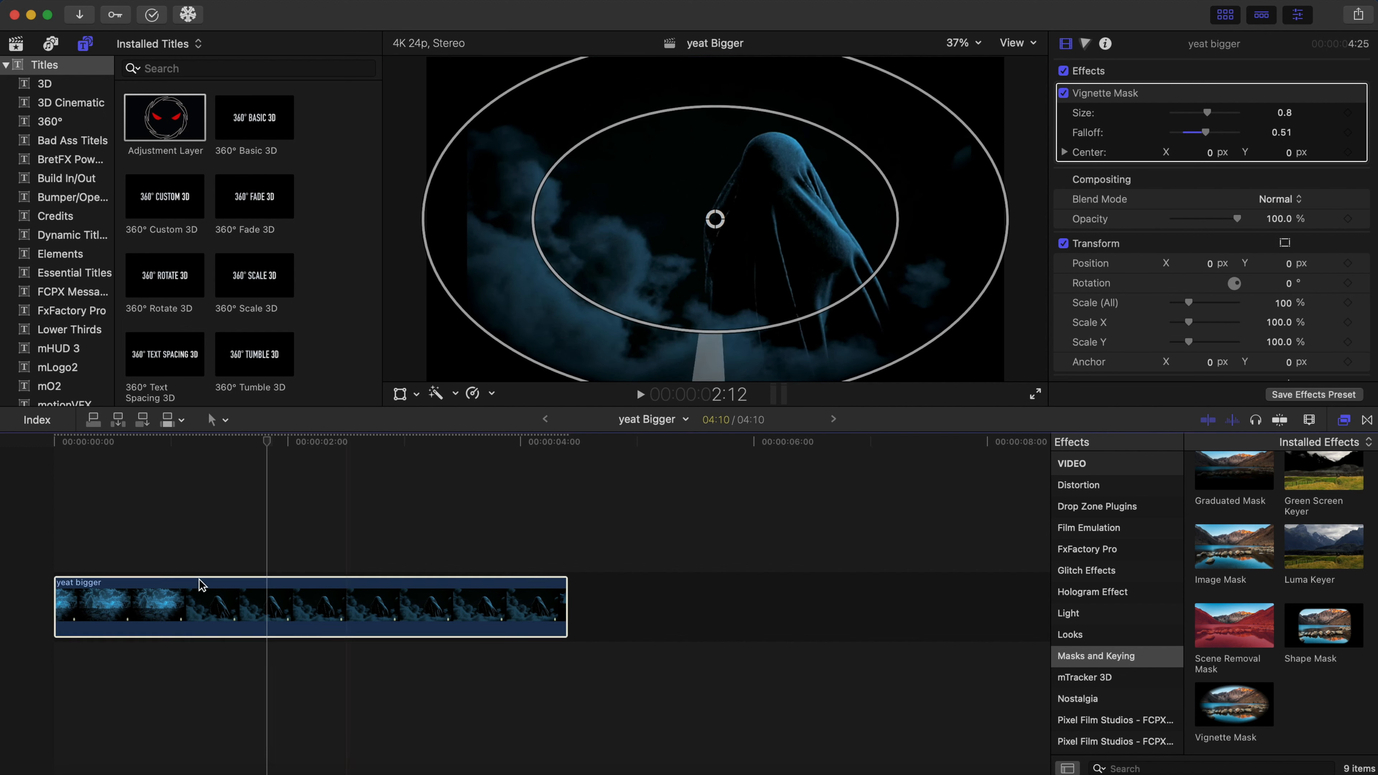
Step: Play back the vignetted clip from its beginning several times and return the playhead to the start
left_click(48, 555)
key("space")
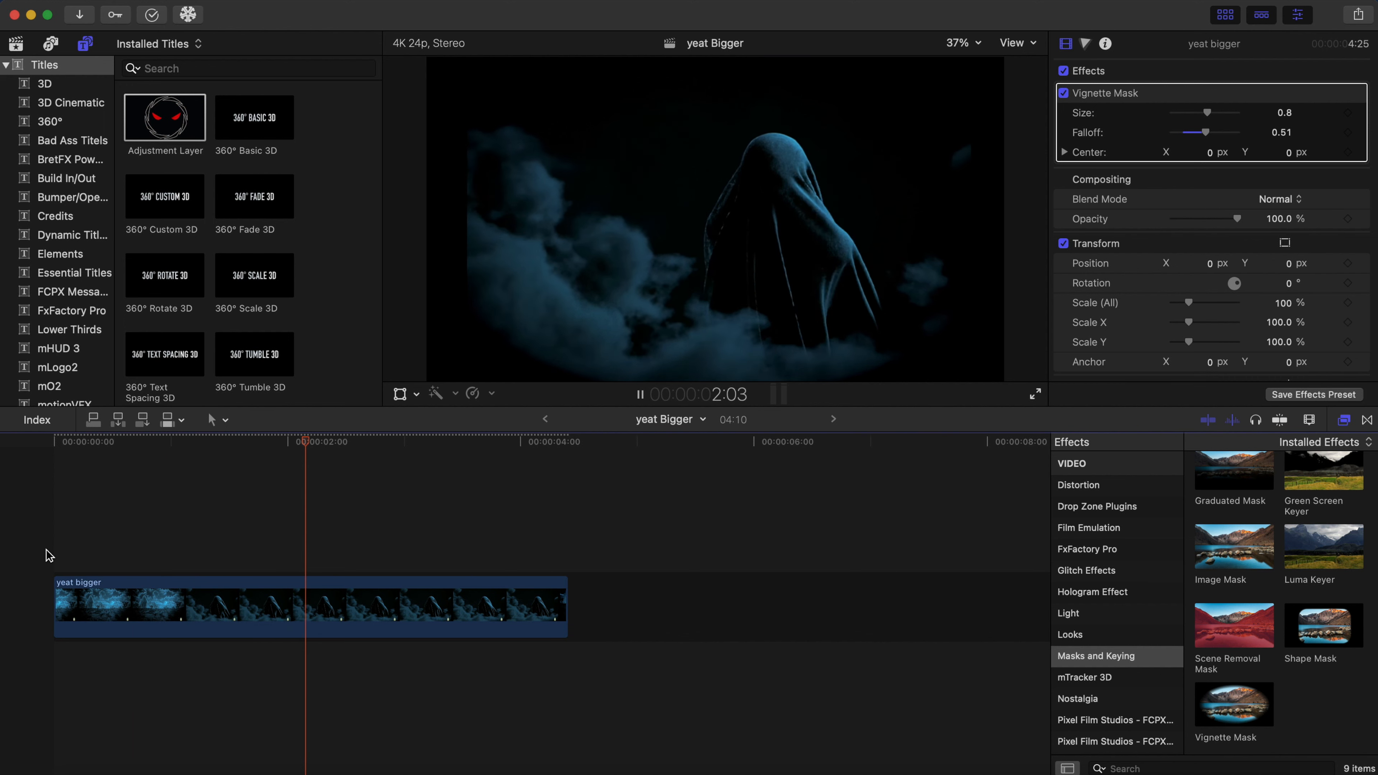
left_click(47, 555)
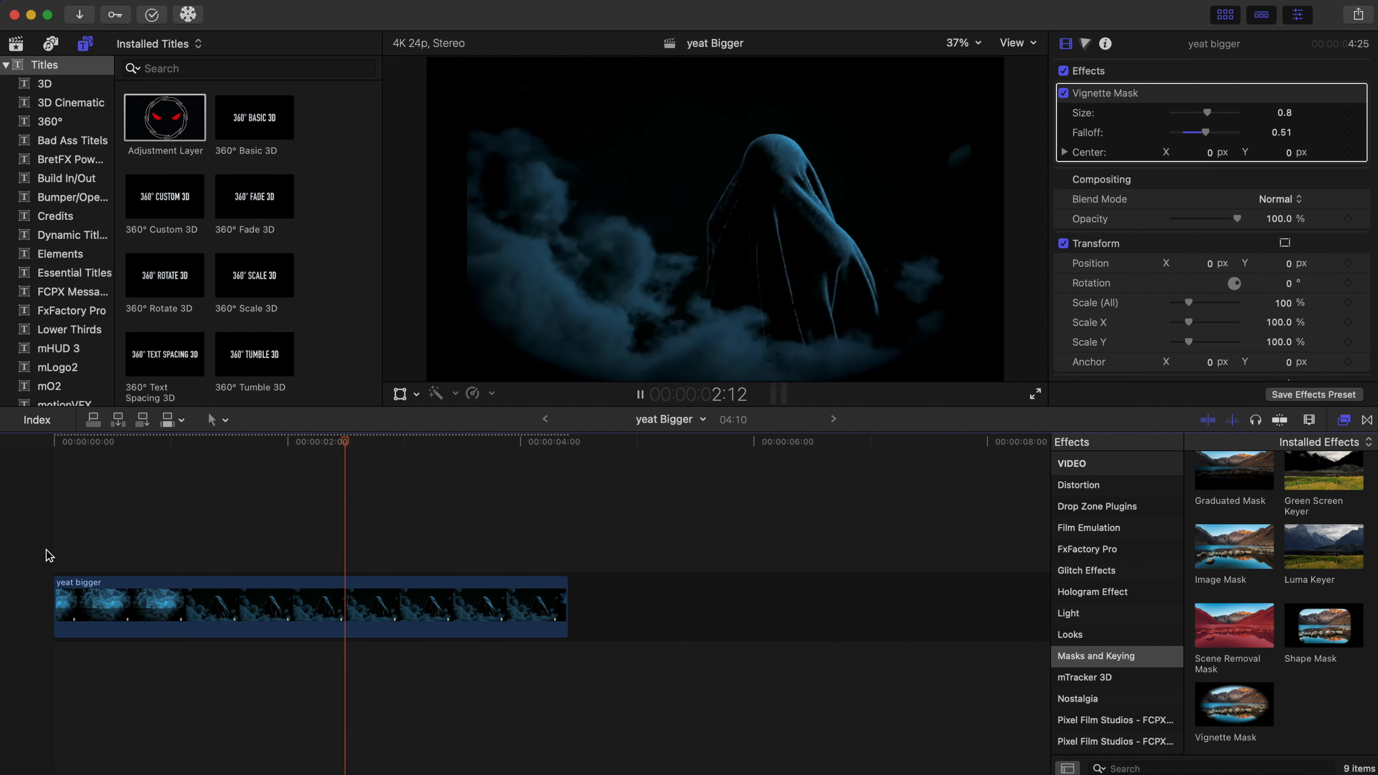
left_click(48, 555)
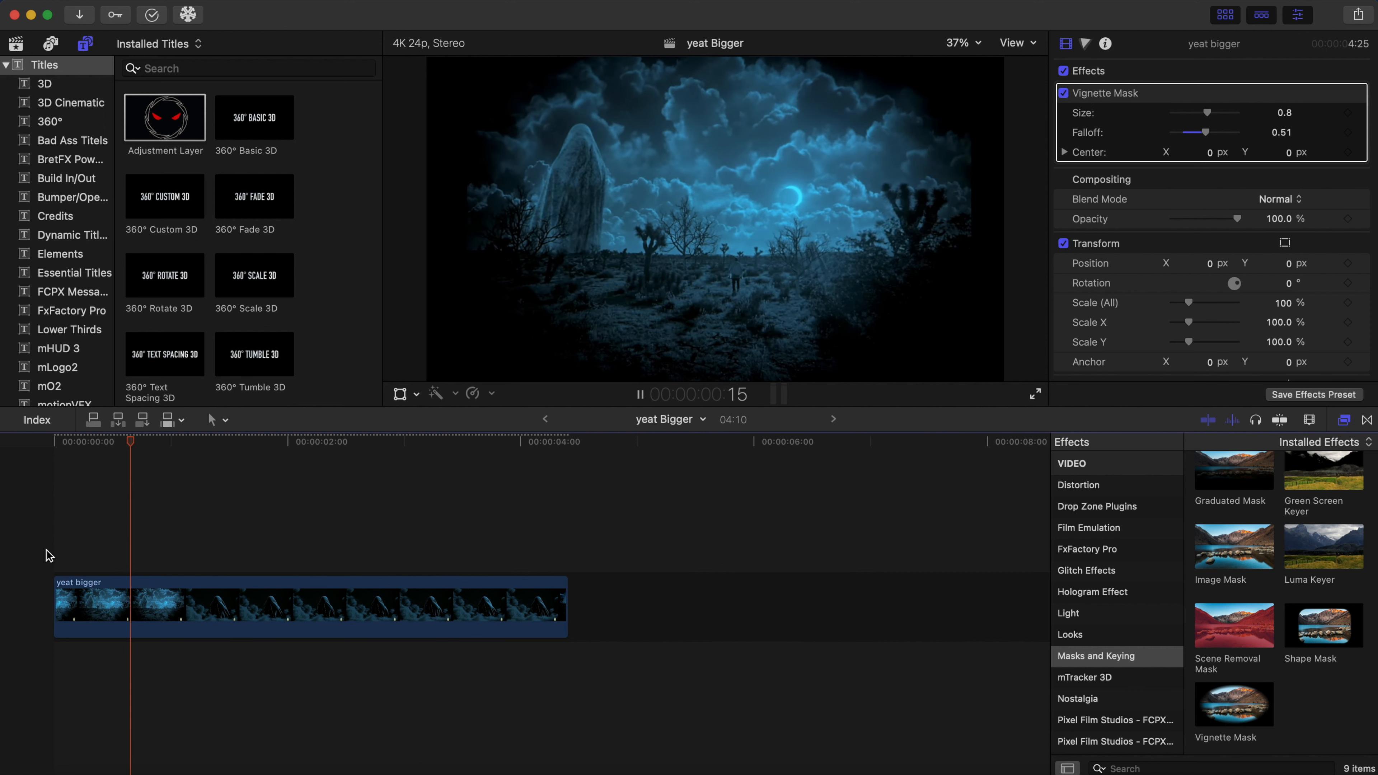
key("space")
left_click(47, 555)
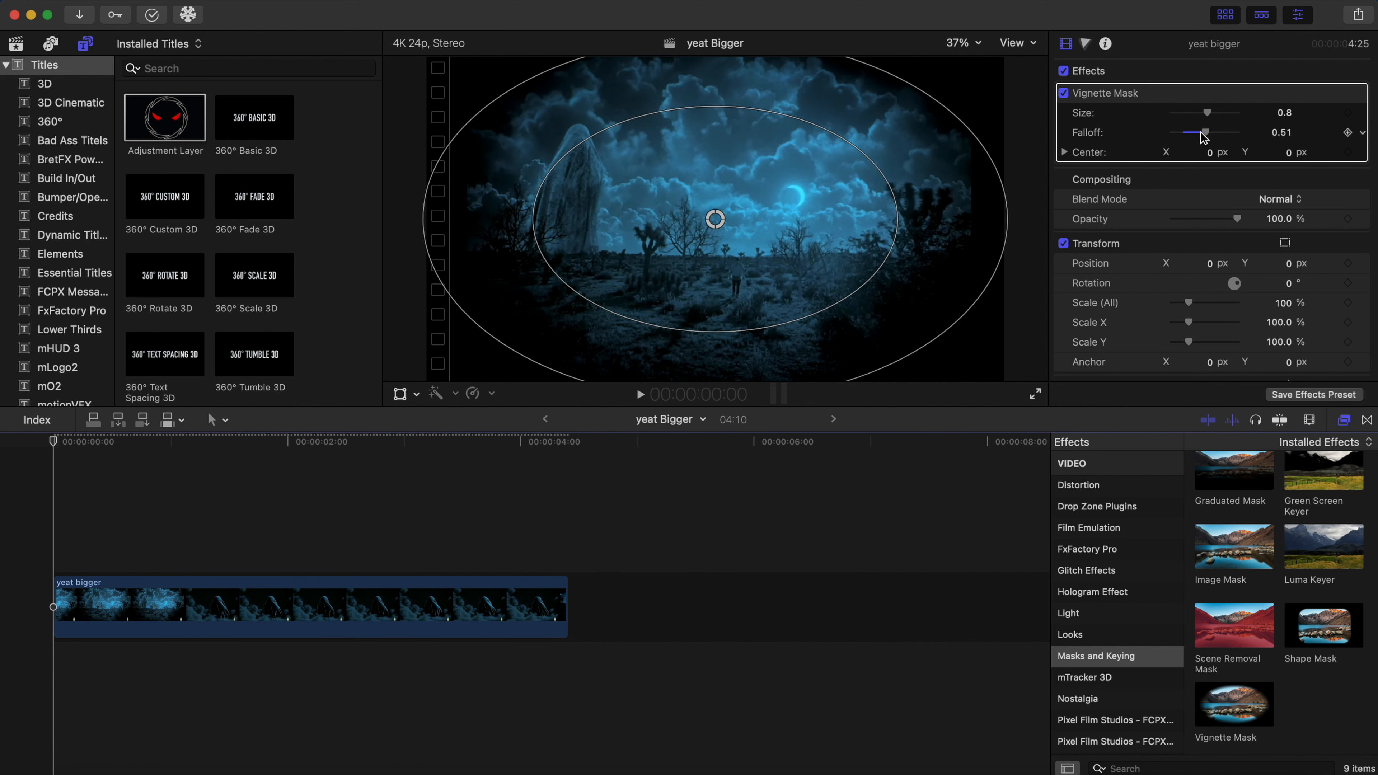
Step: Set the Vignette Mask's size to 0.95 and falloff to 0.34 and play back the clip from its start
left_click_drag(1203, 137, 1213, 113)
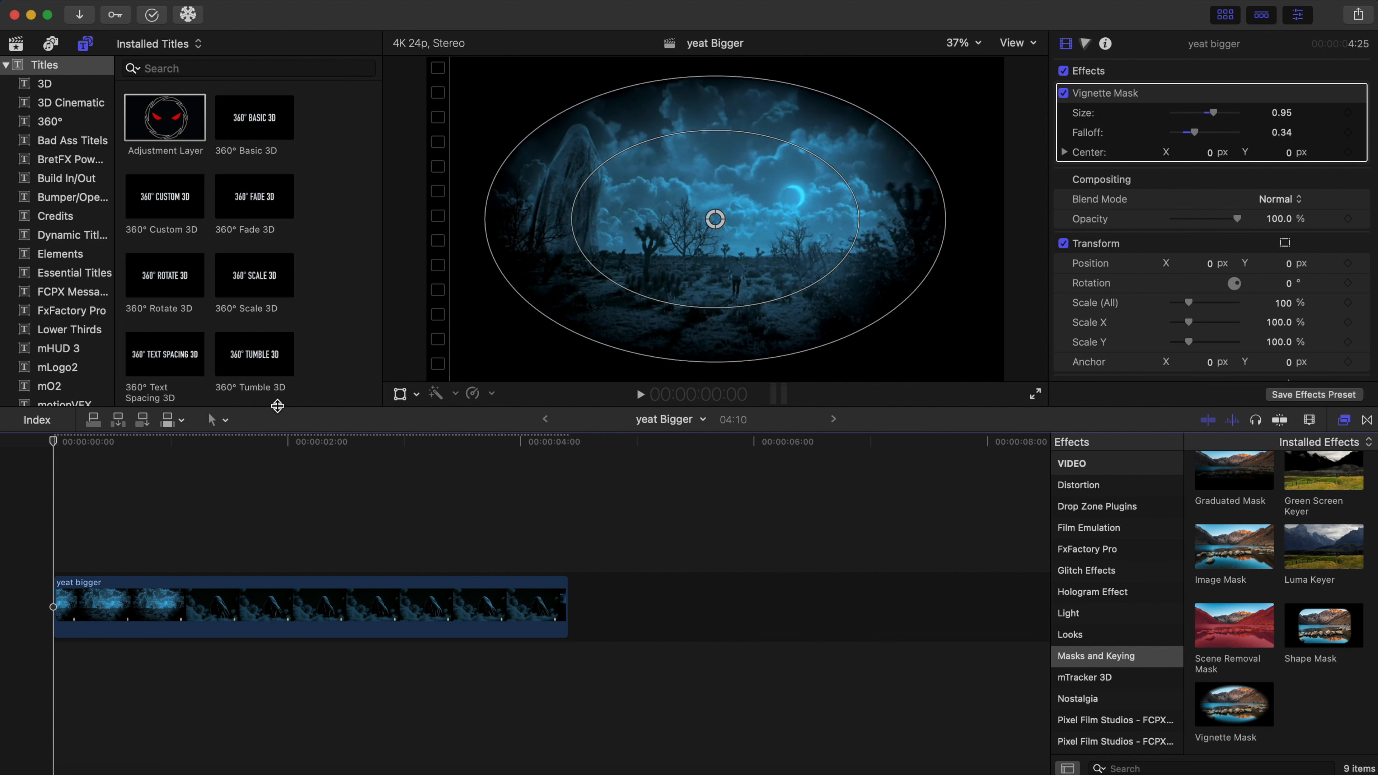
key("space")
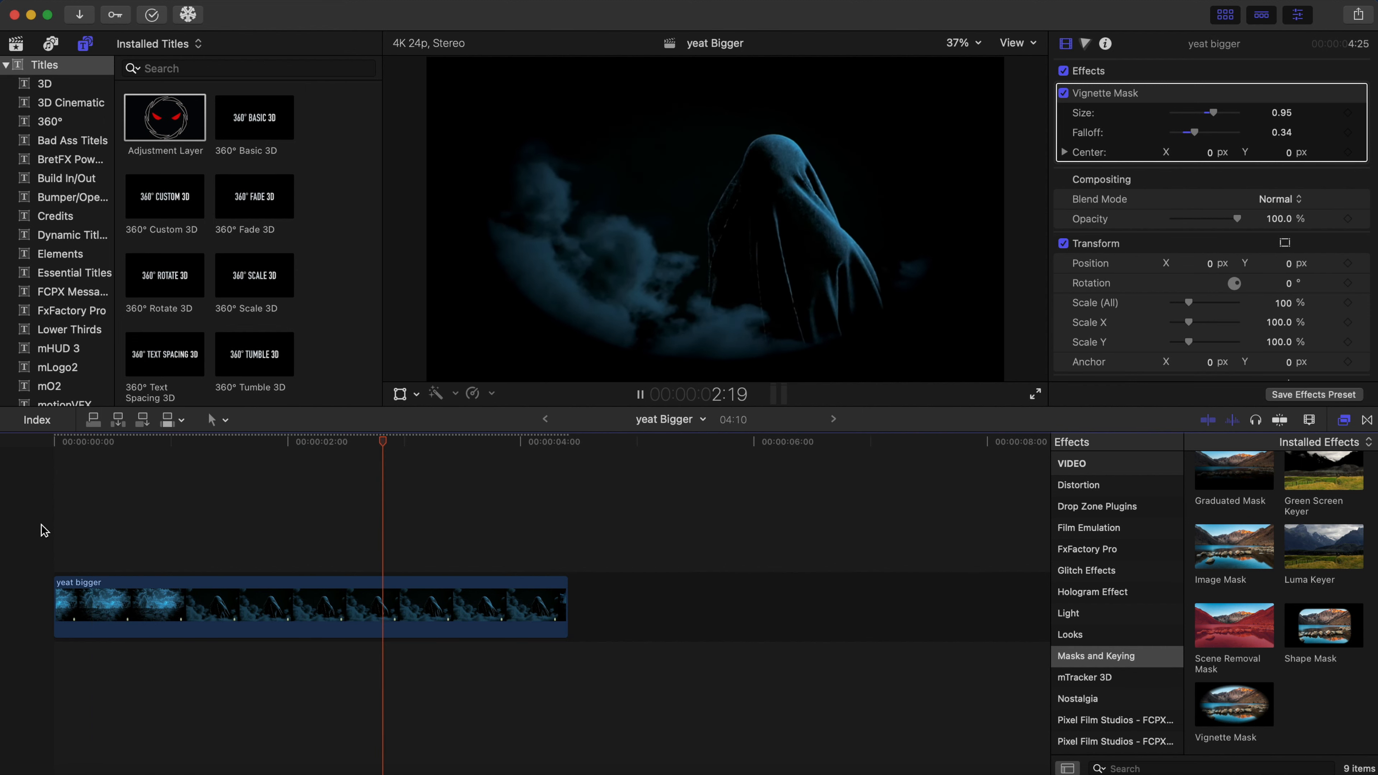
key("space")
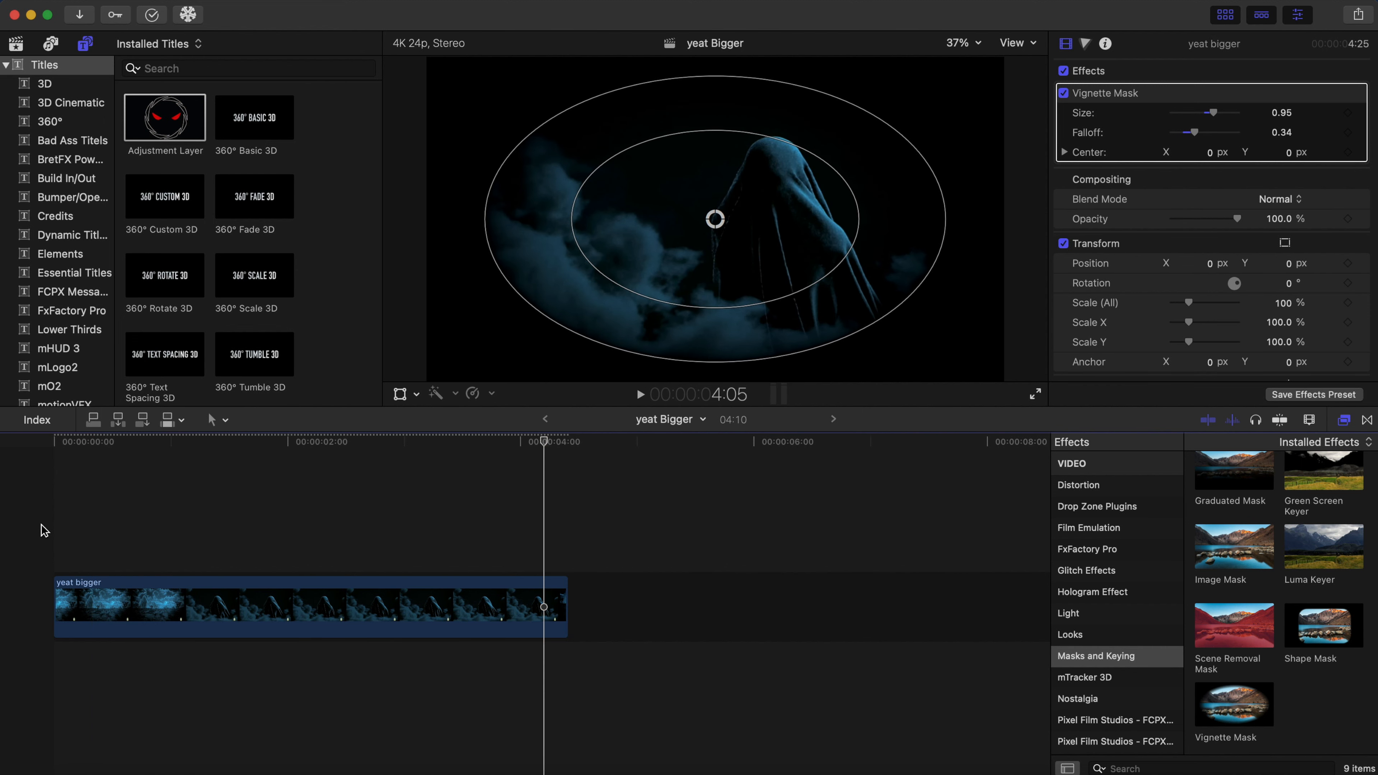
left_click(49, 540)
key("space")
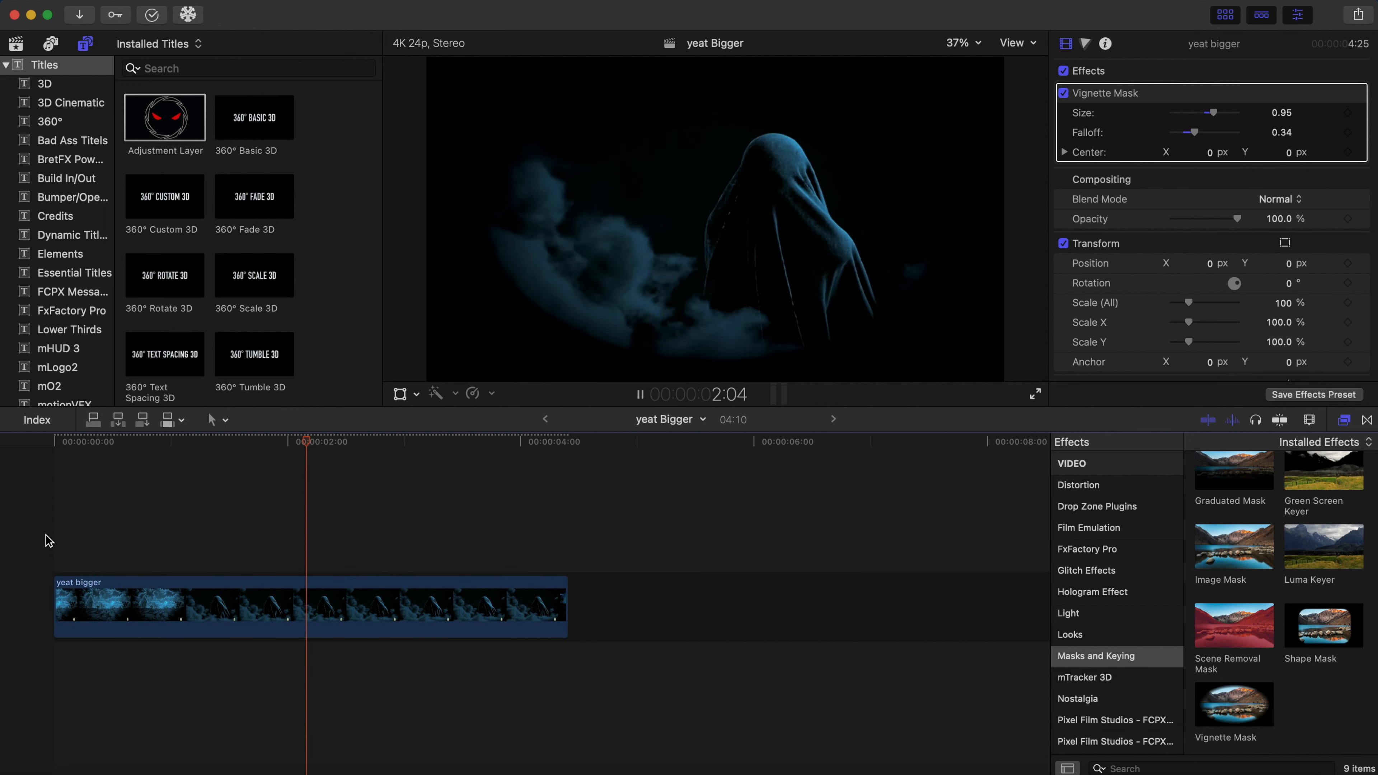
left_click(48, 539)
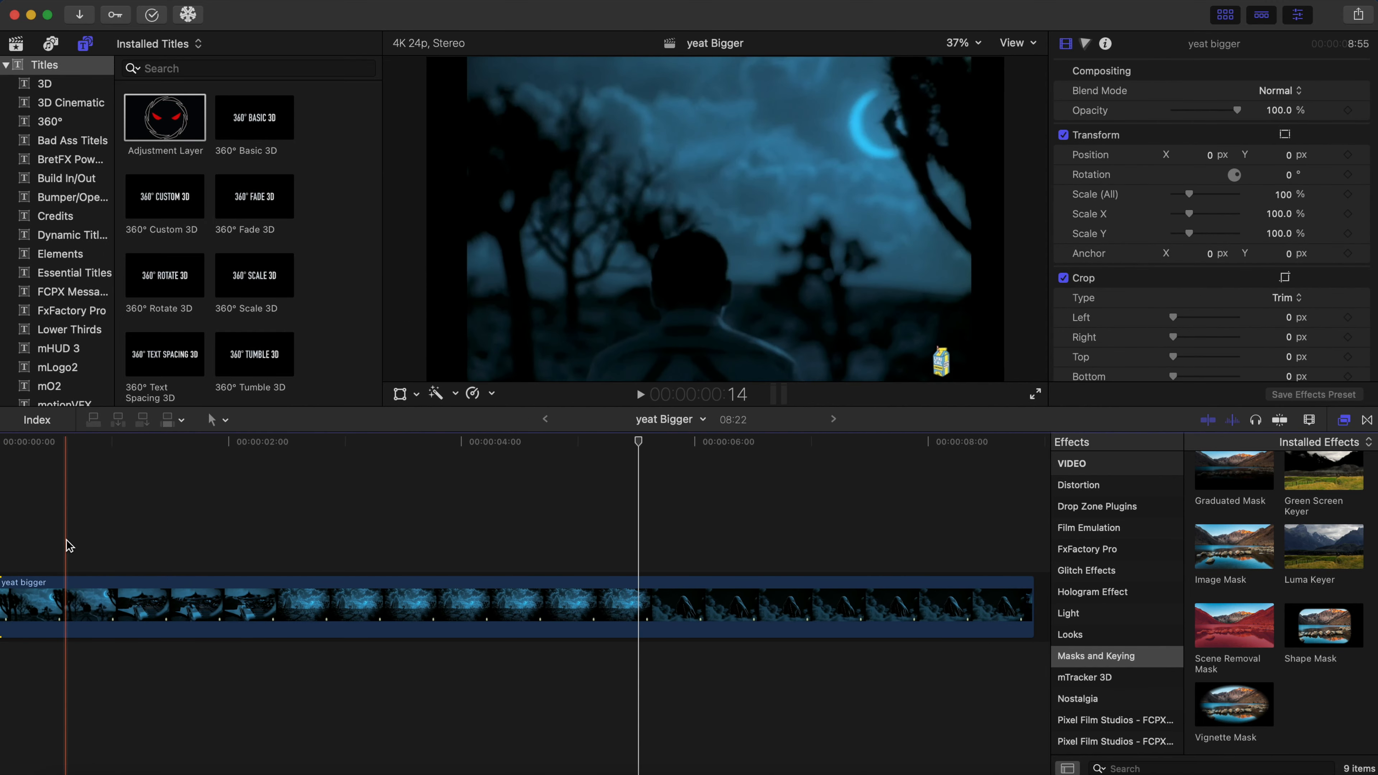
Step: Play back the night desert and piano footage from the start of the timeline several times
left_click(66, 539)
key("space")
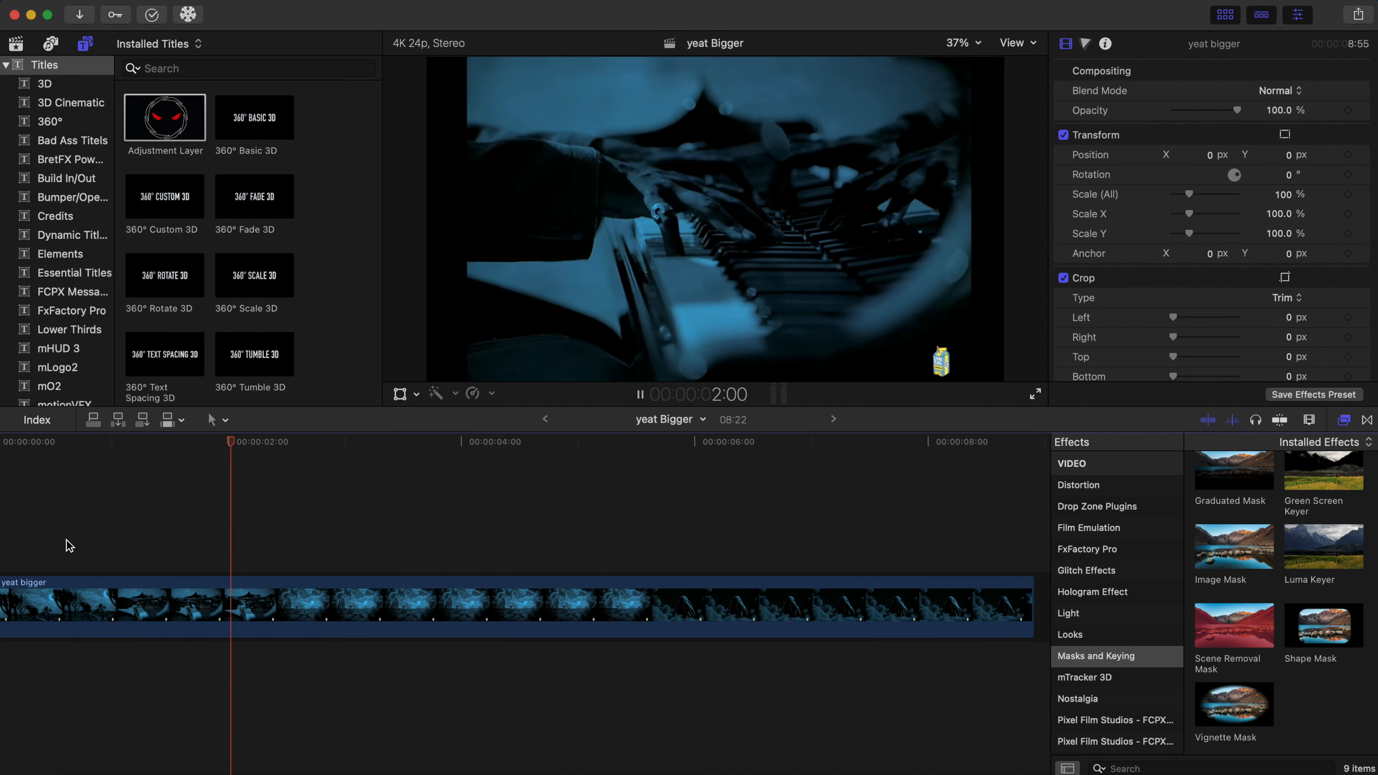
scroll(66, 538, "left", 2)
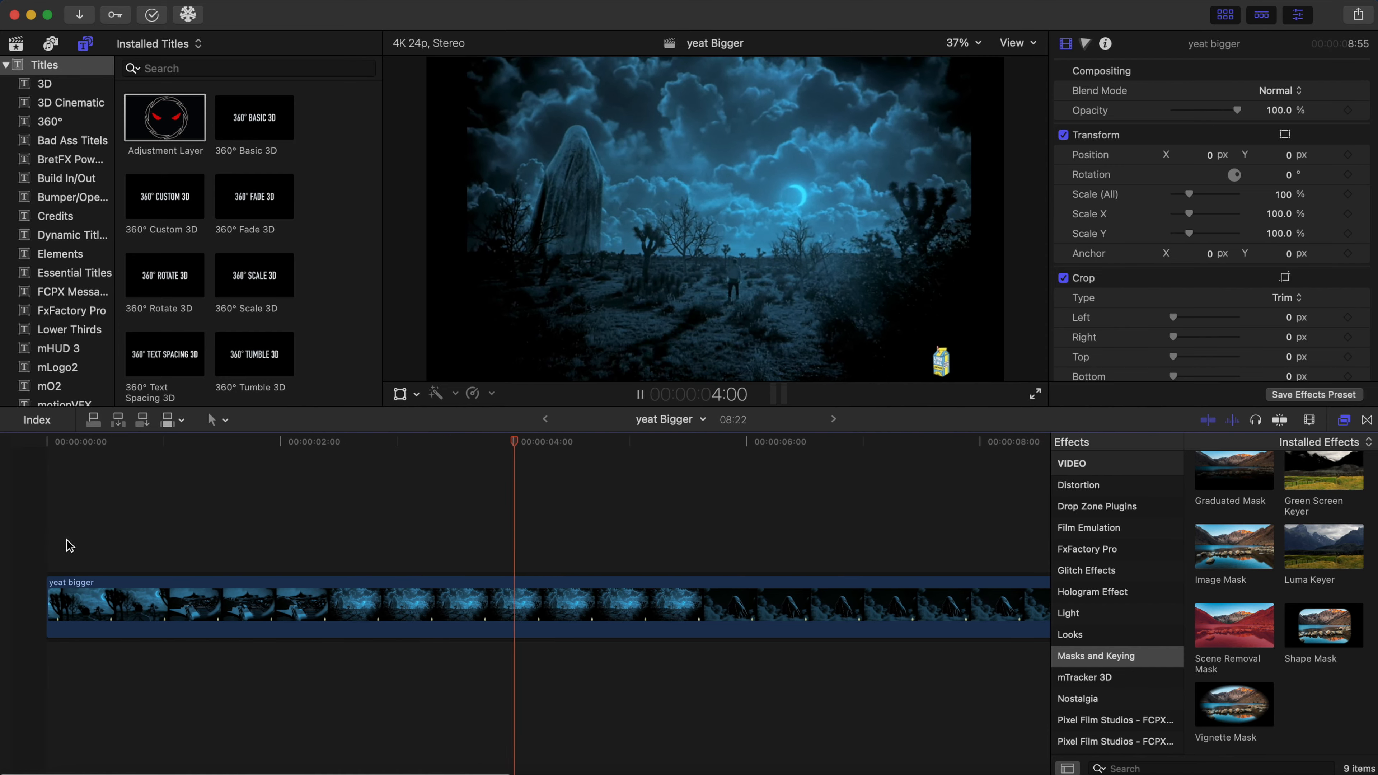
left_click(31, 544)
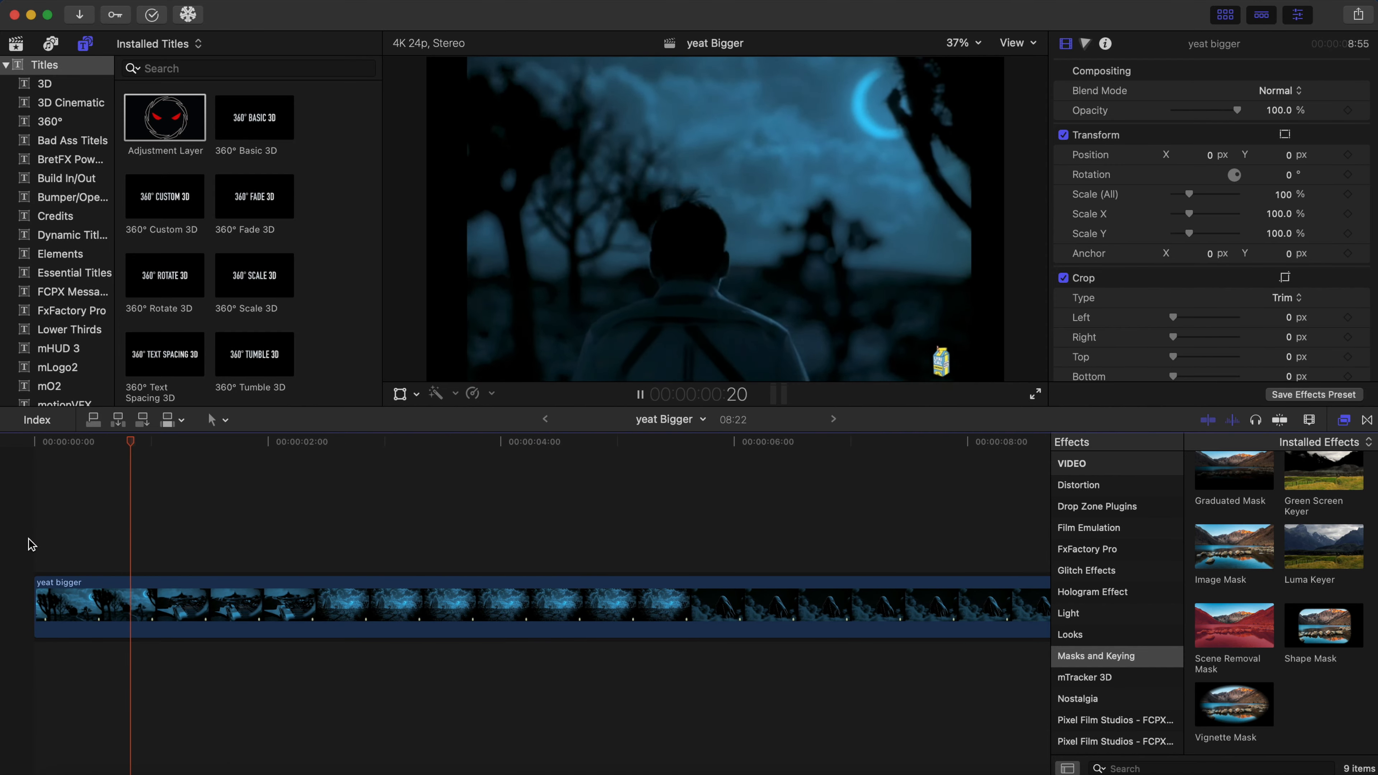
key("space")
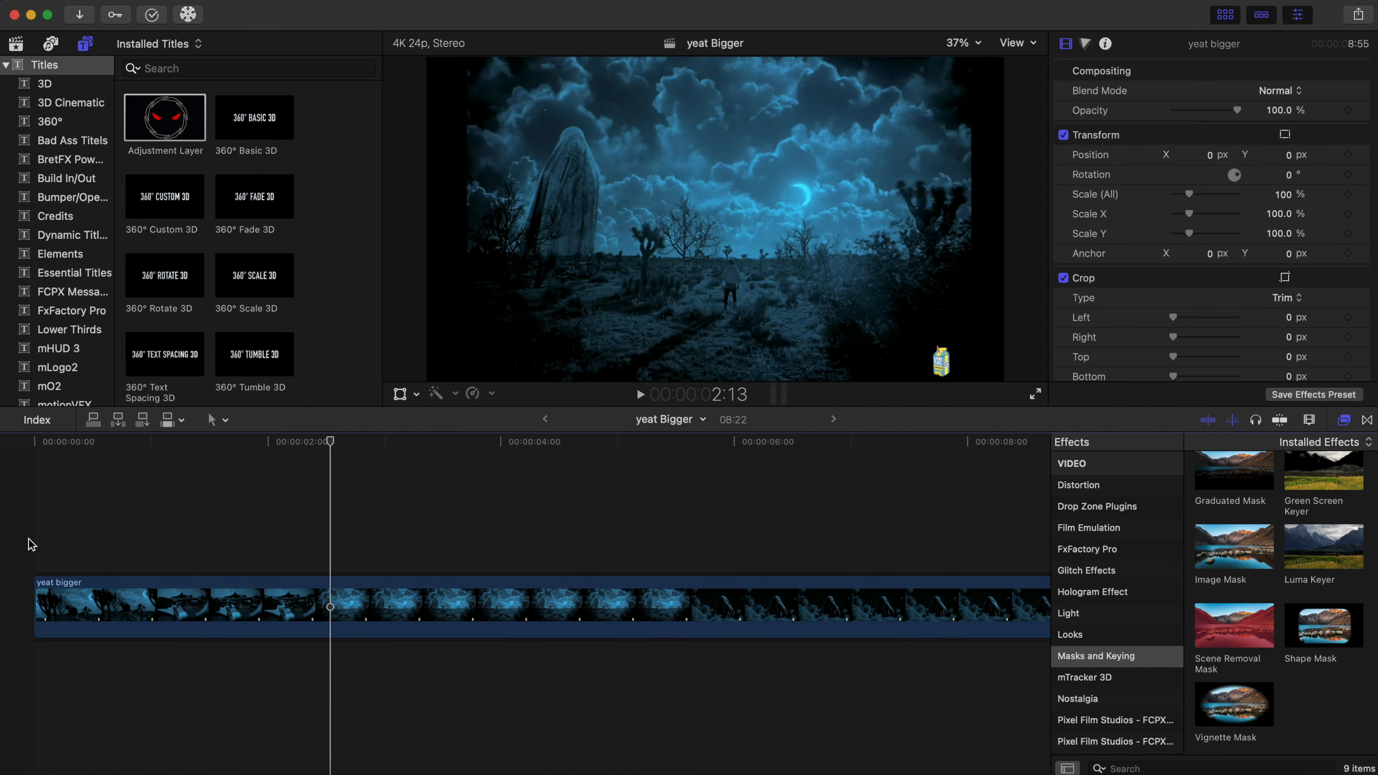
left_click(31, 544)
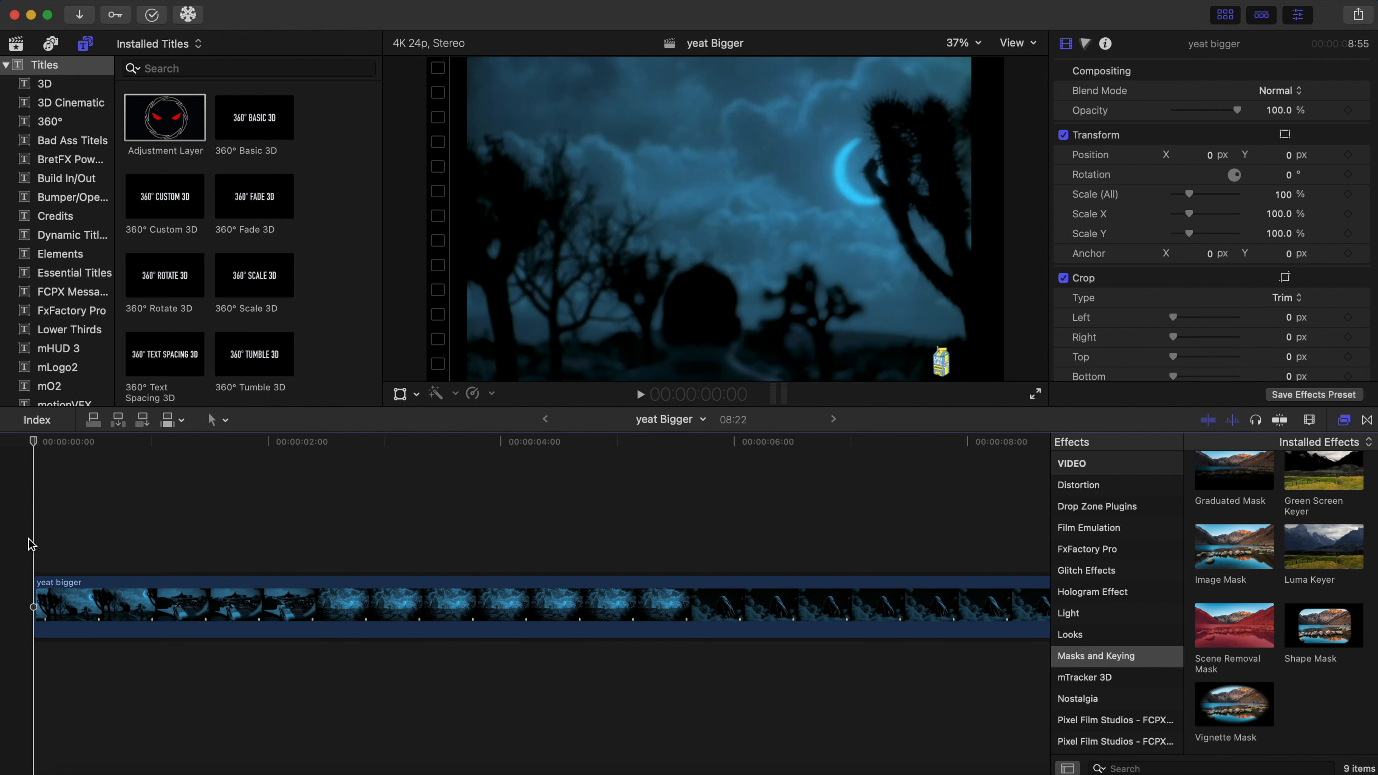
key("space")
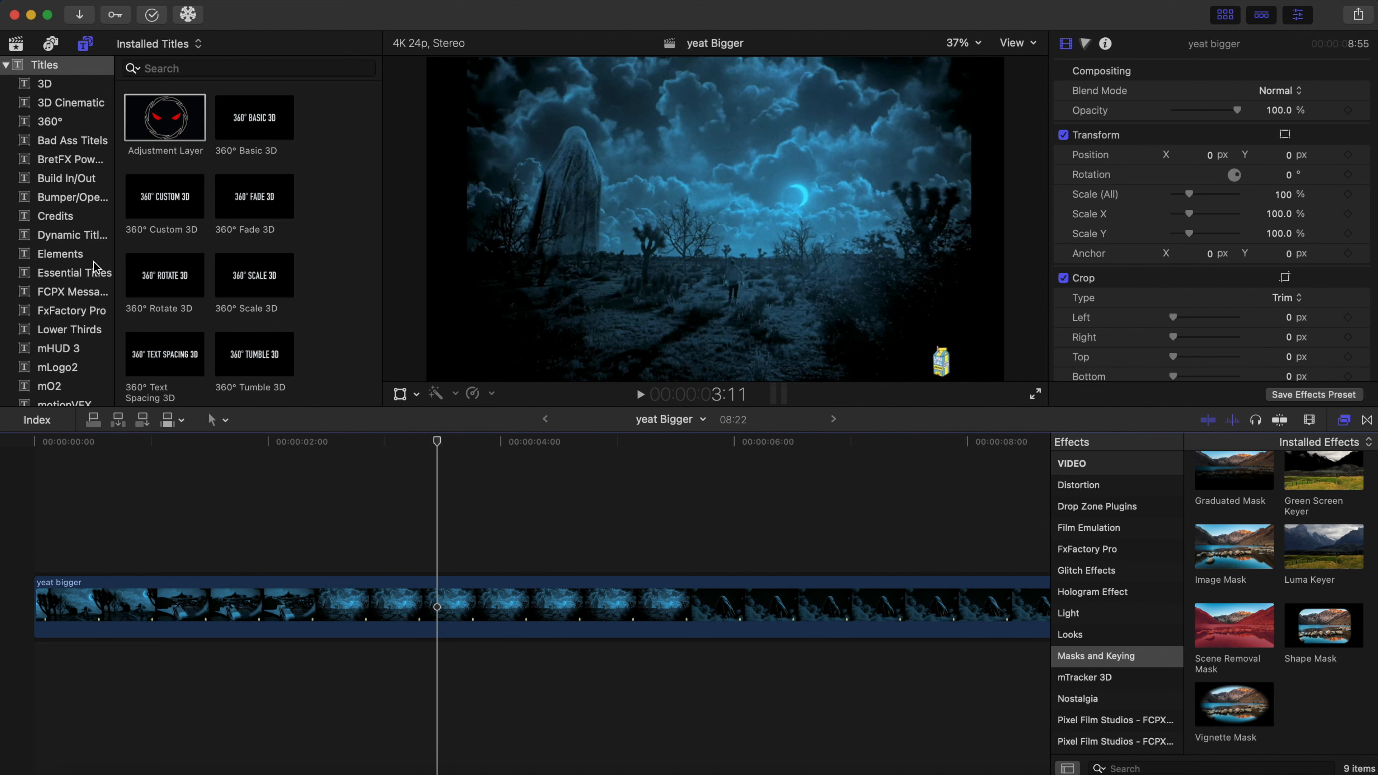
Step: Insert the J & J filter clip before the yeat bigger clip and apply the Desaturated with High Contrast color grading preset to it
left_click(20, 49)
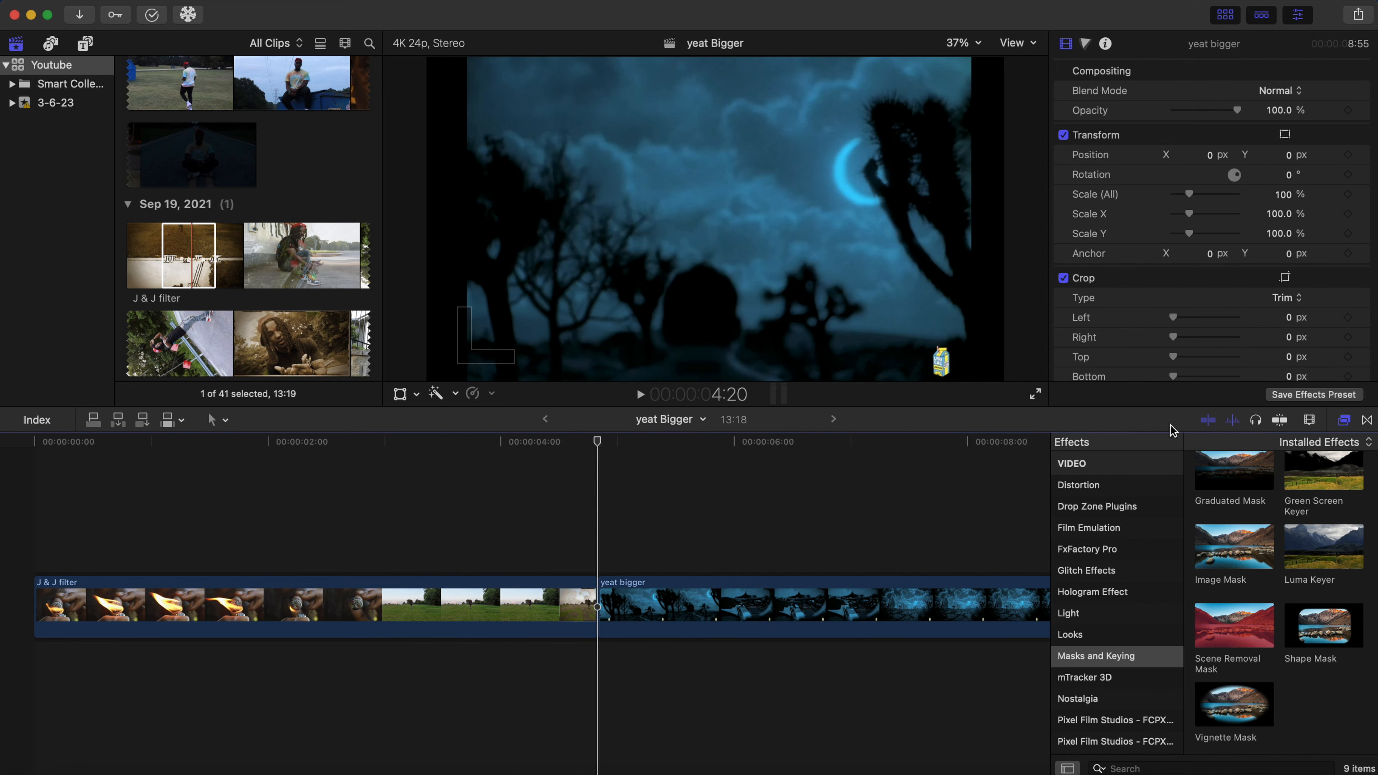
scroll(1120, 554, "up", 5)
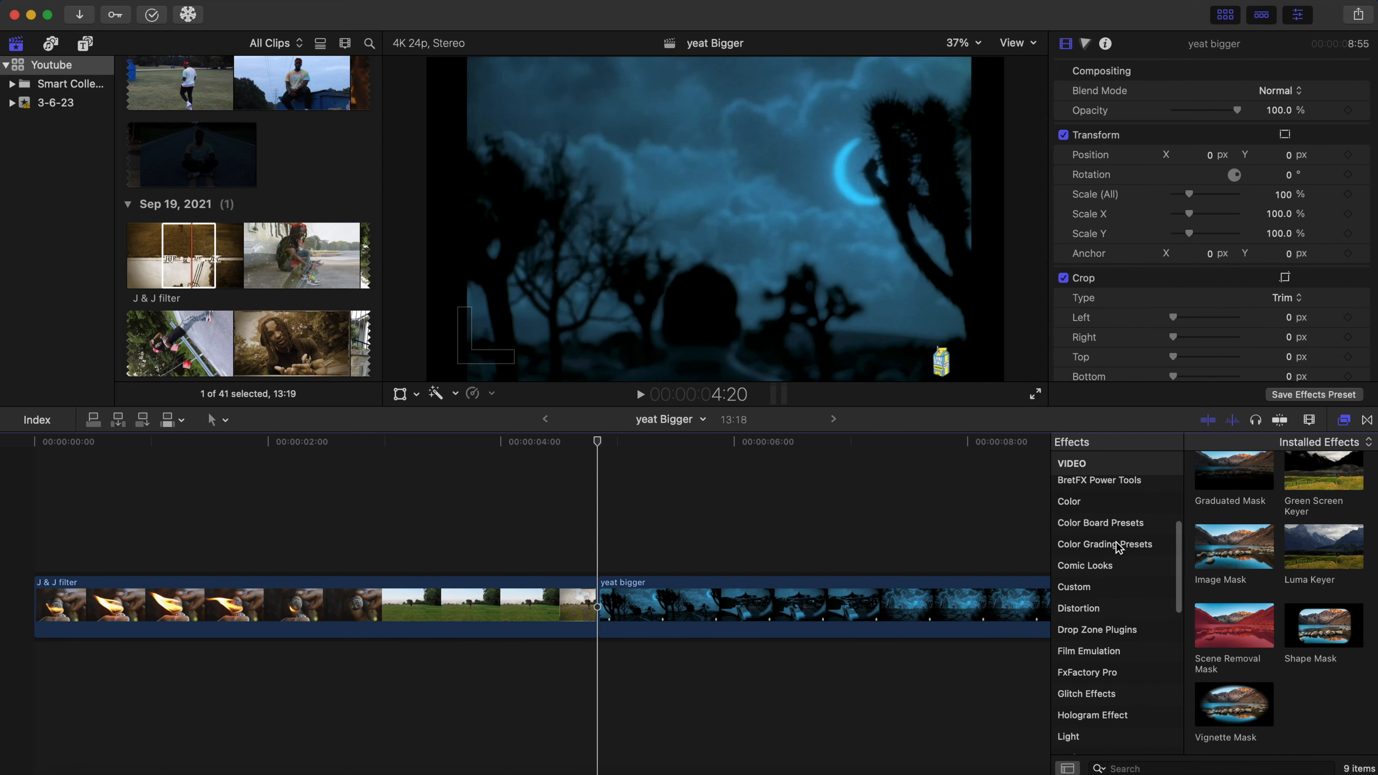
scroll(1118, 547, "up", 3)
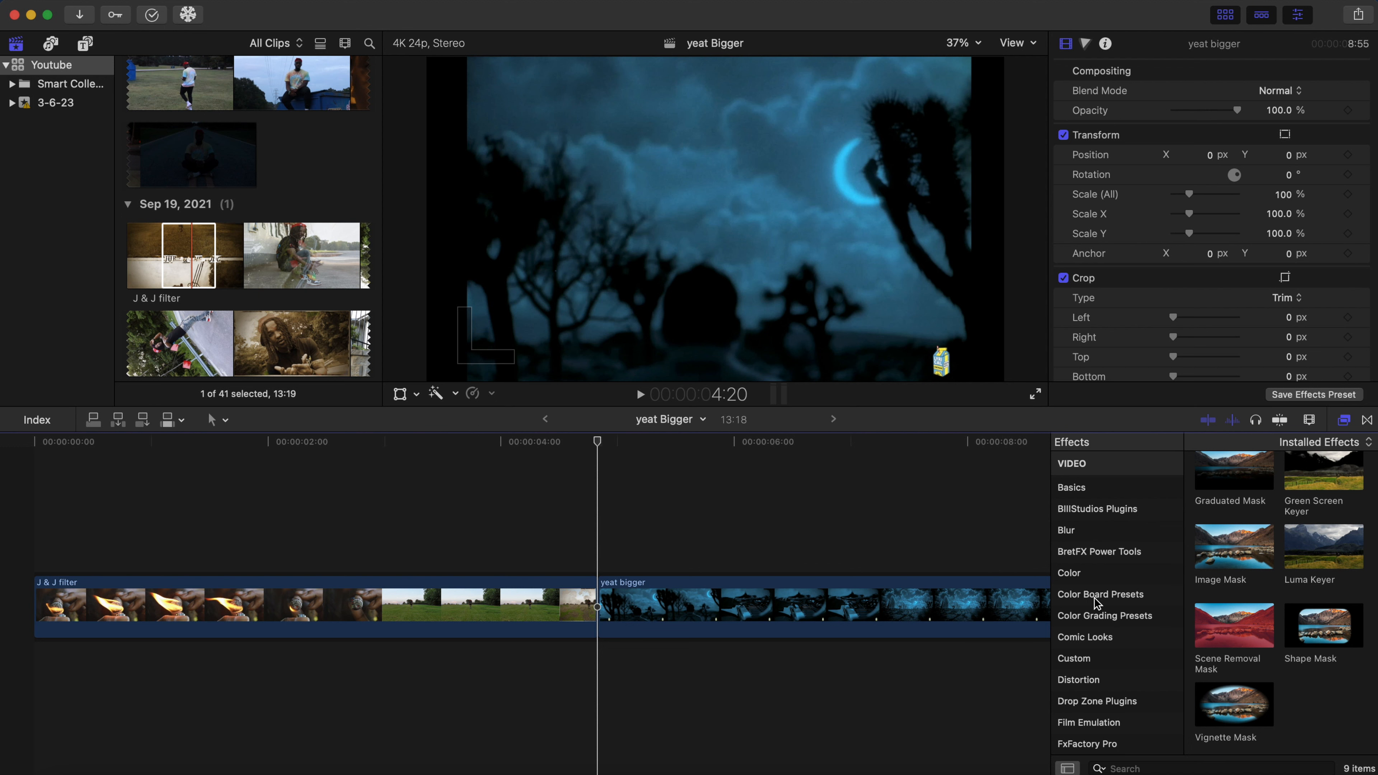
left_click(1092, 616)
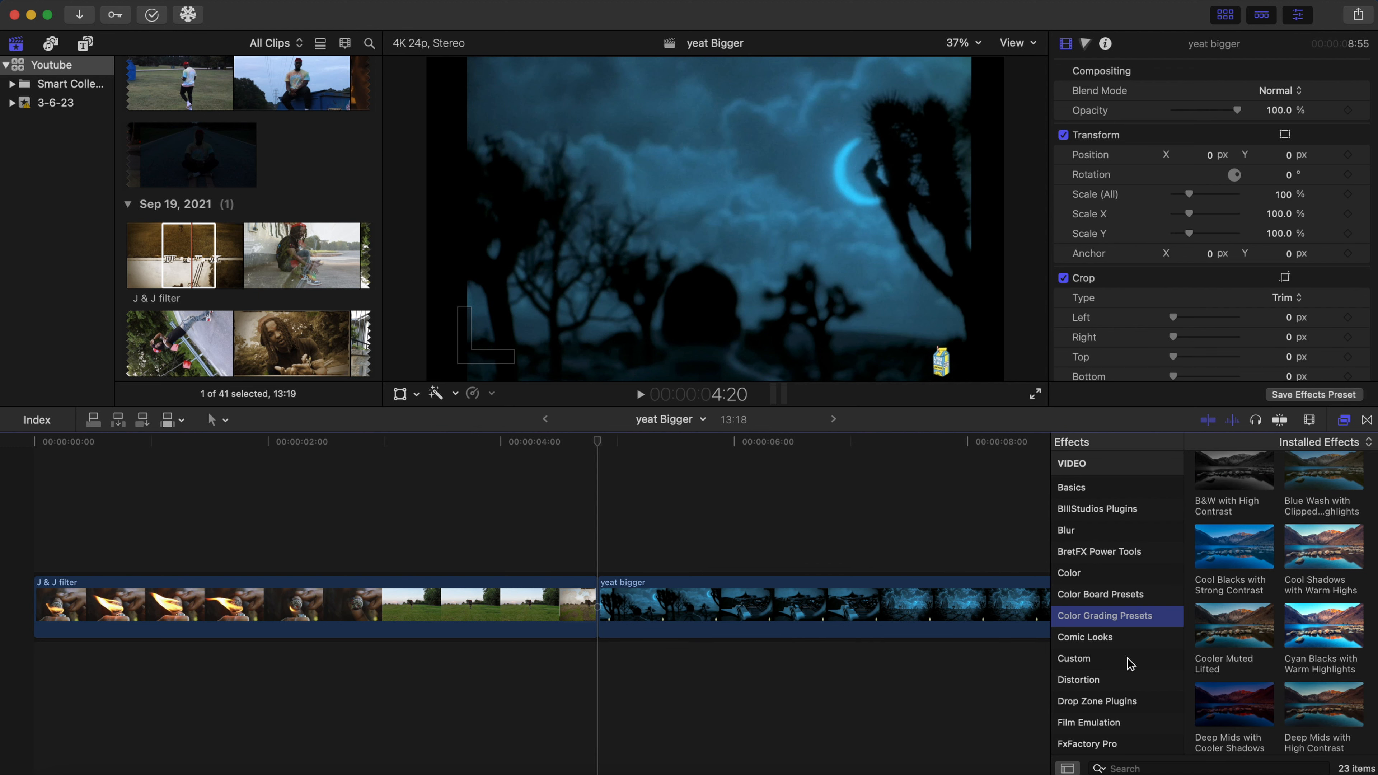
scroll(1247, 592, "down", 5)
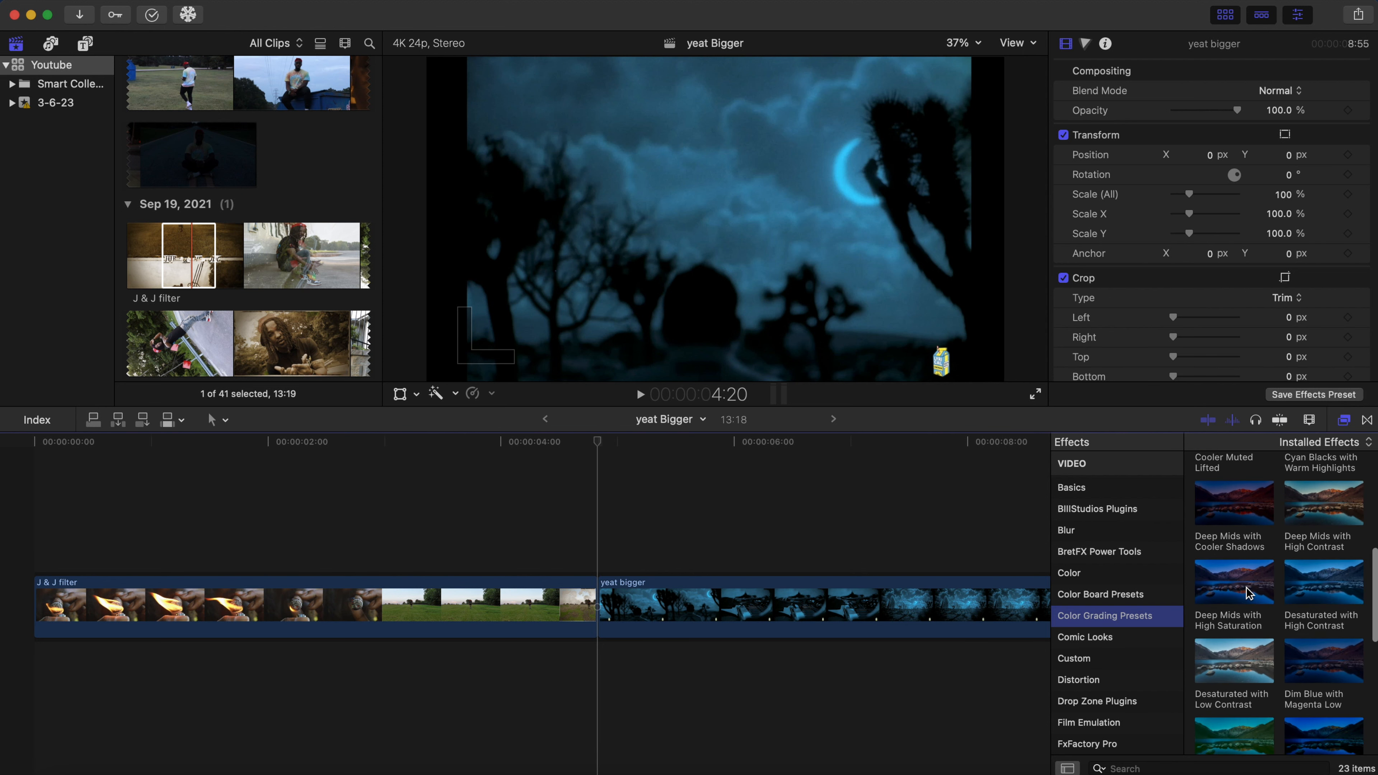
scroll(1246, 592, "down", 2)
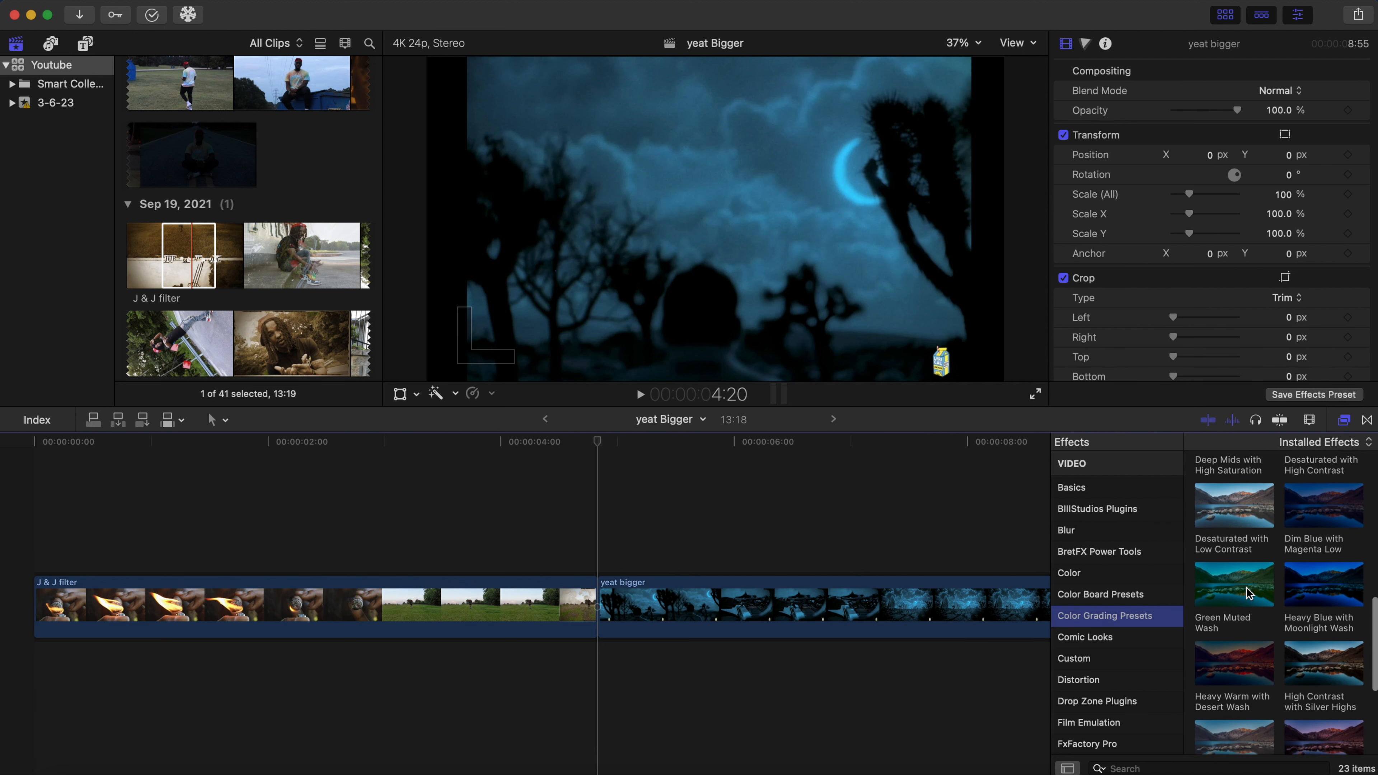
scroll(1247, 592, "up", 3)
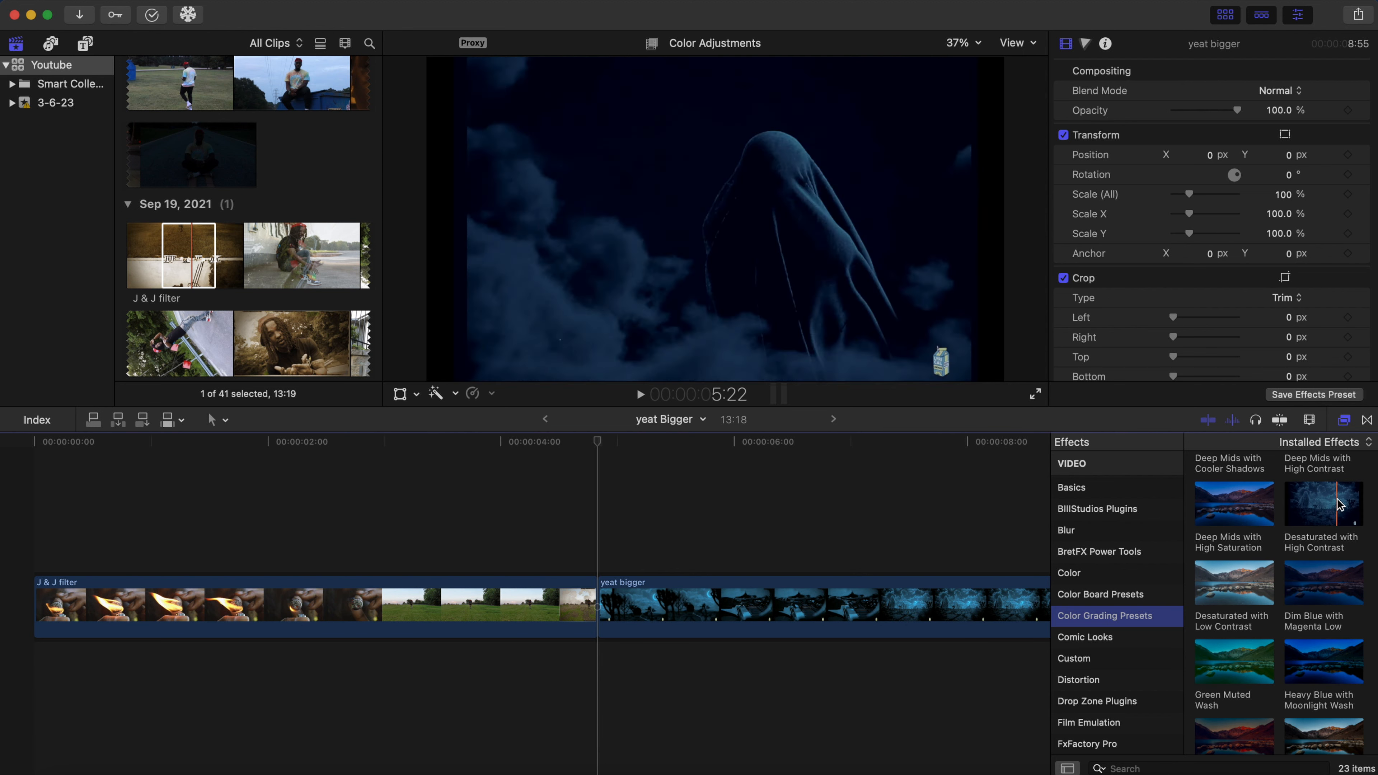
left_click_drag(1325, 502, 344, 611)
Step: Play back the opening of the color-graded J & J filter clip and move the playhead back to frame 8
left_click(22, 538)
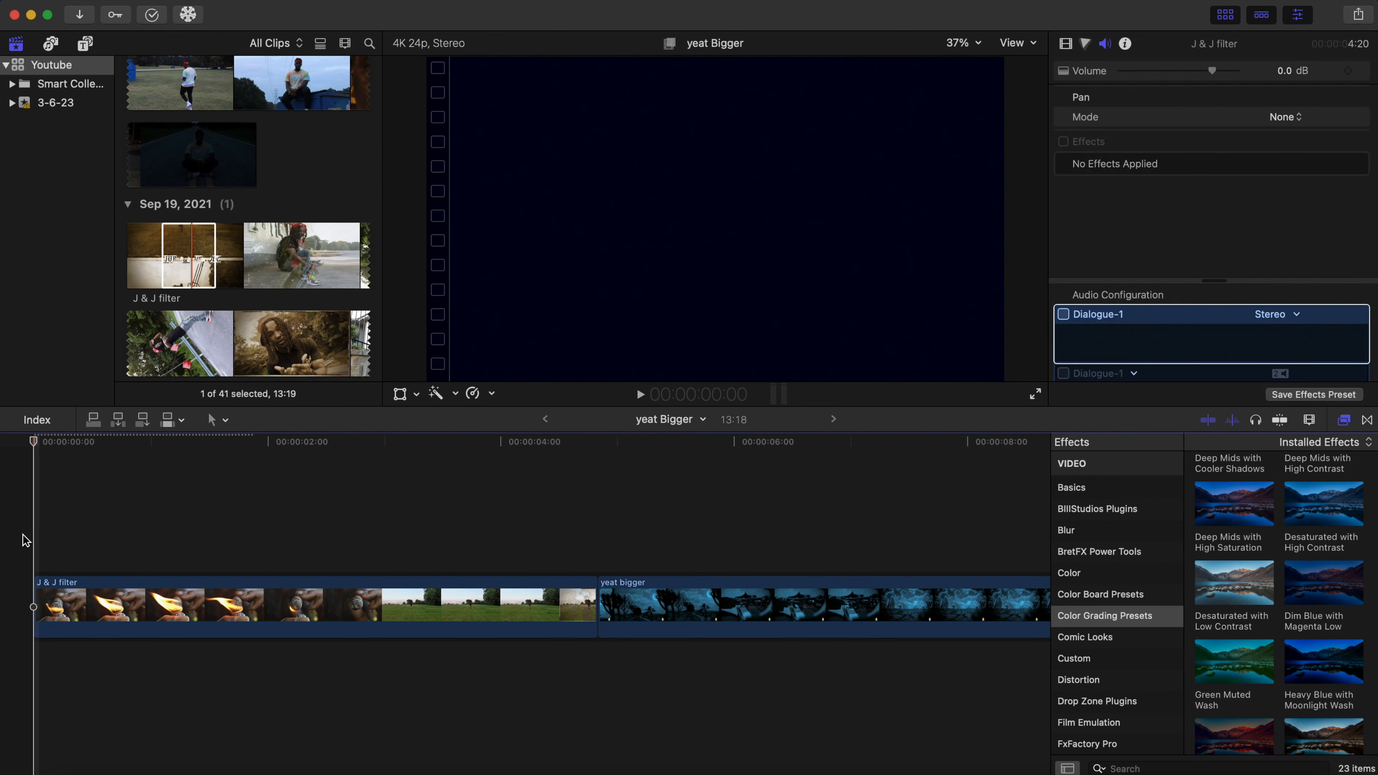
key("space")
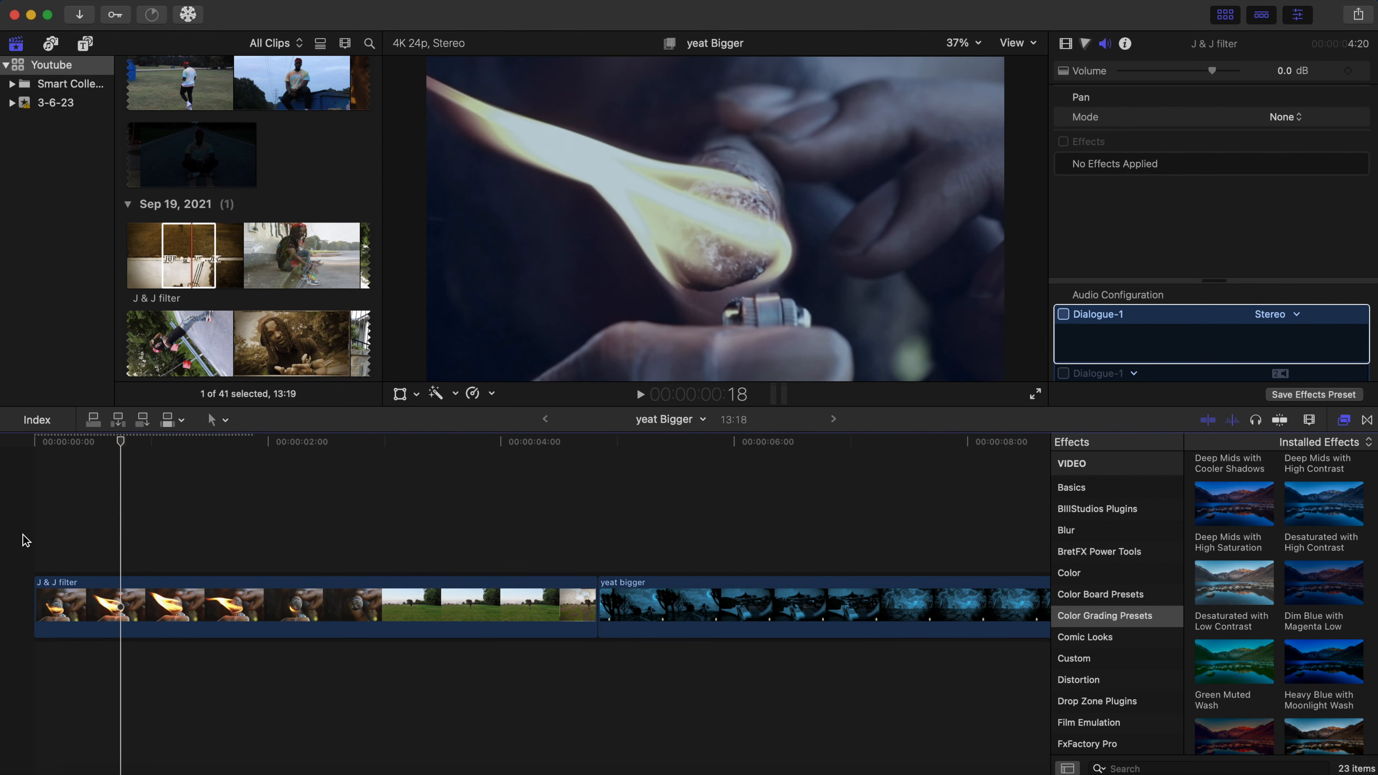
left_click(76, 597)
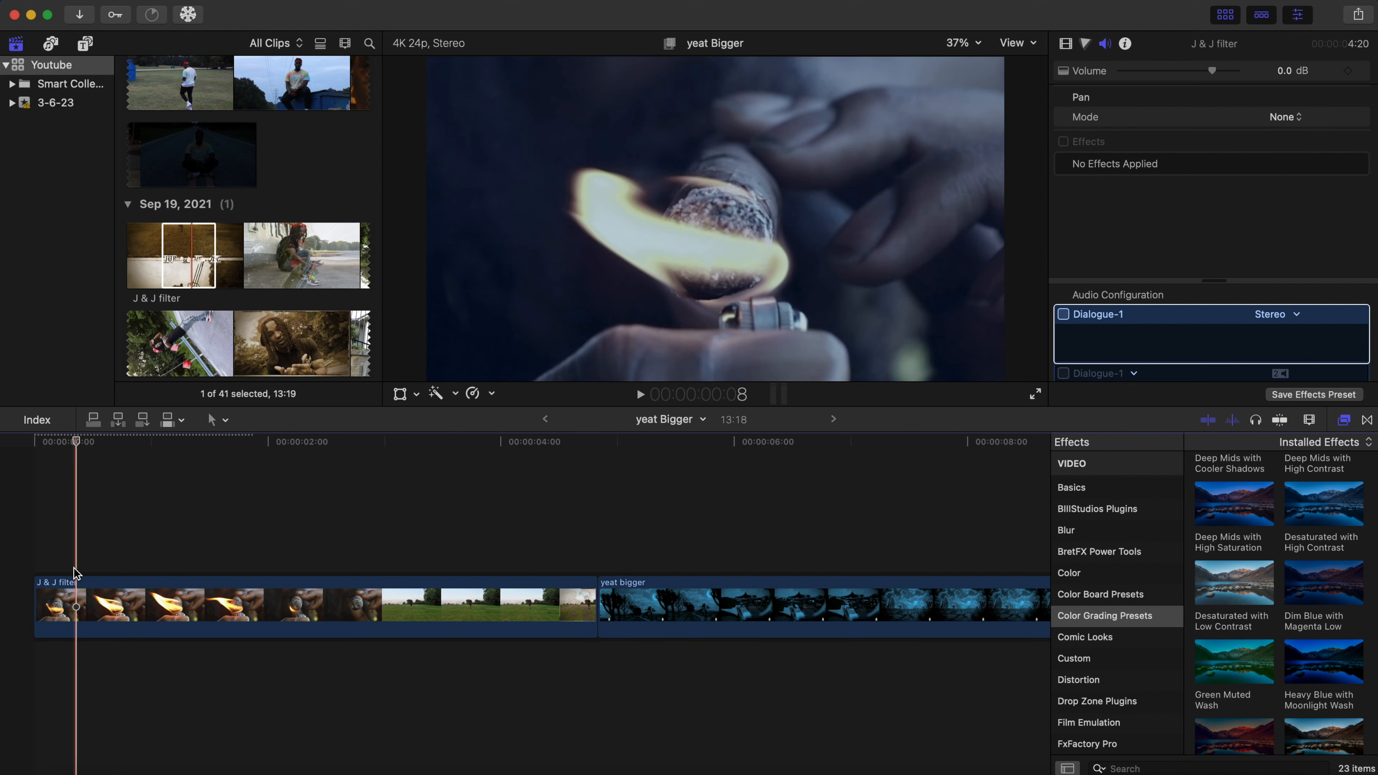
Step: Set the J & J filter clip's Color Adjustments to Brightness -32, Highlights Warmth -37, Highlights Tint -28, Shadows Warmth 0 and Shadows Tint -21
left_click(76, 597)
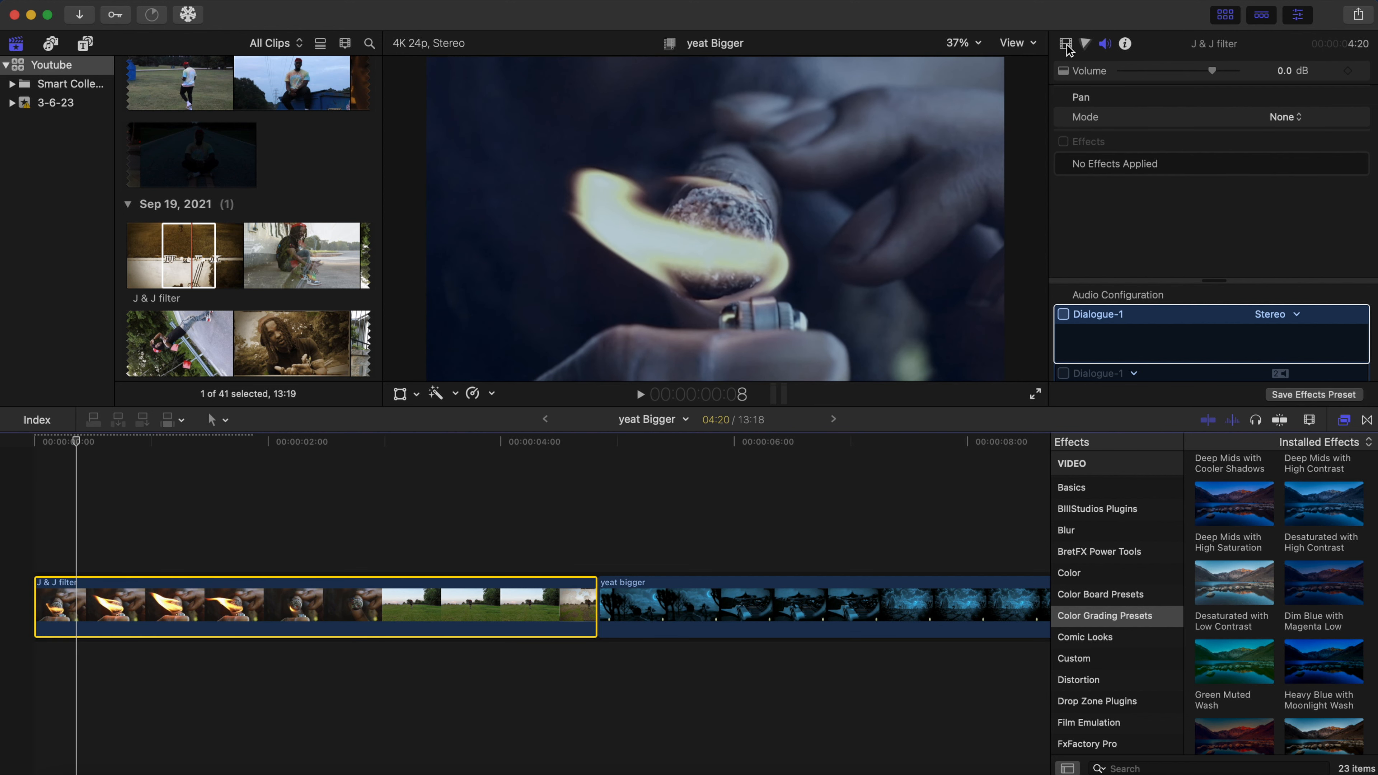
left_click(1067, 45)
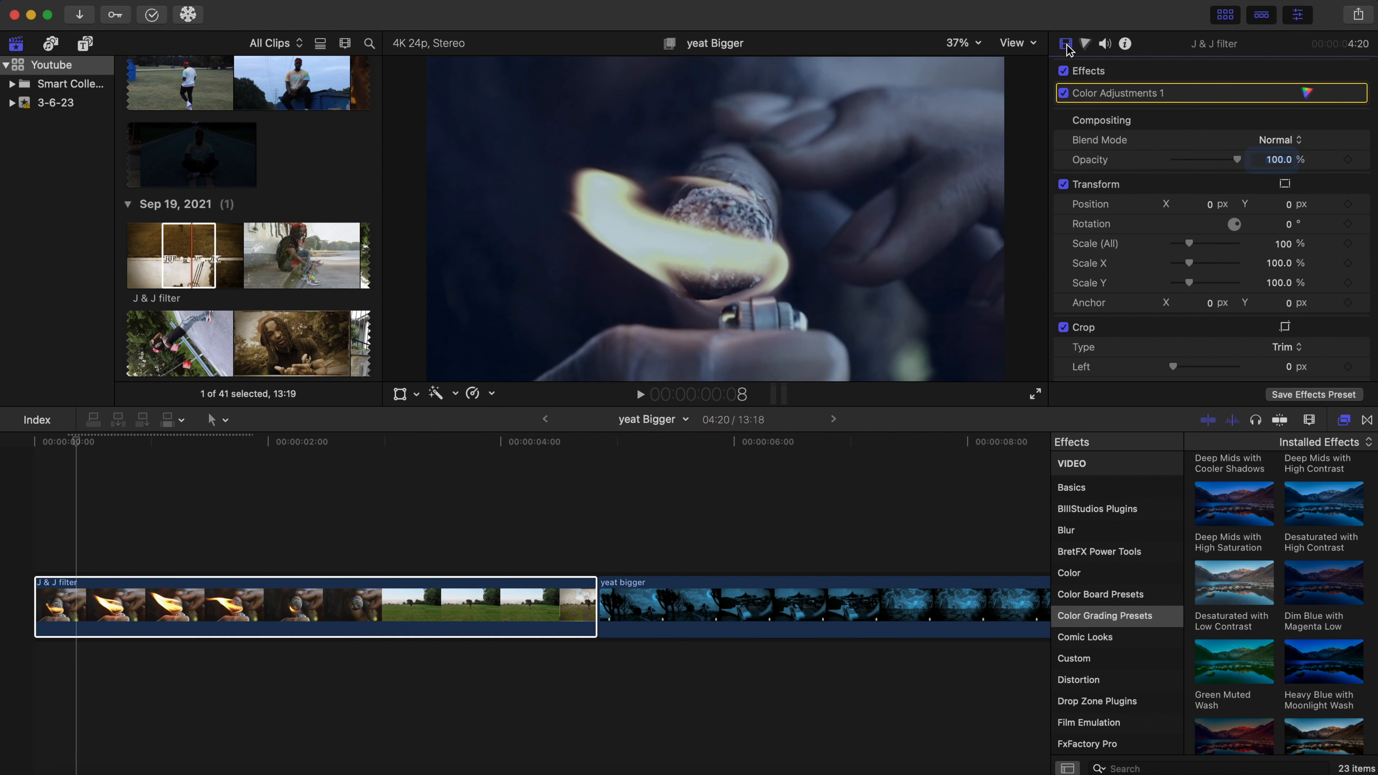
left_click(1362, 95)
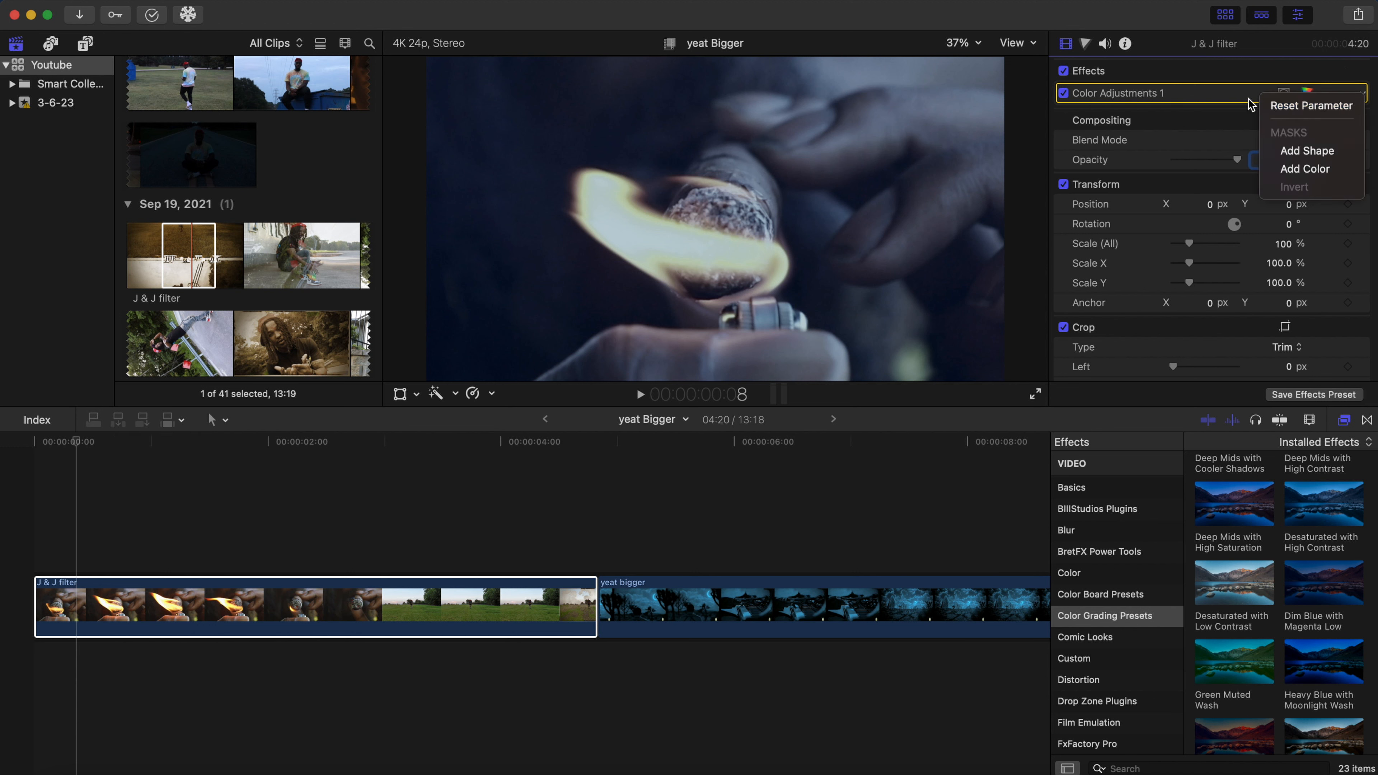
left_click(1267, 98)
double_click(1242, 94)
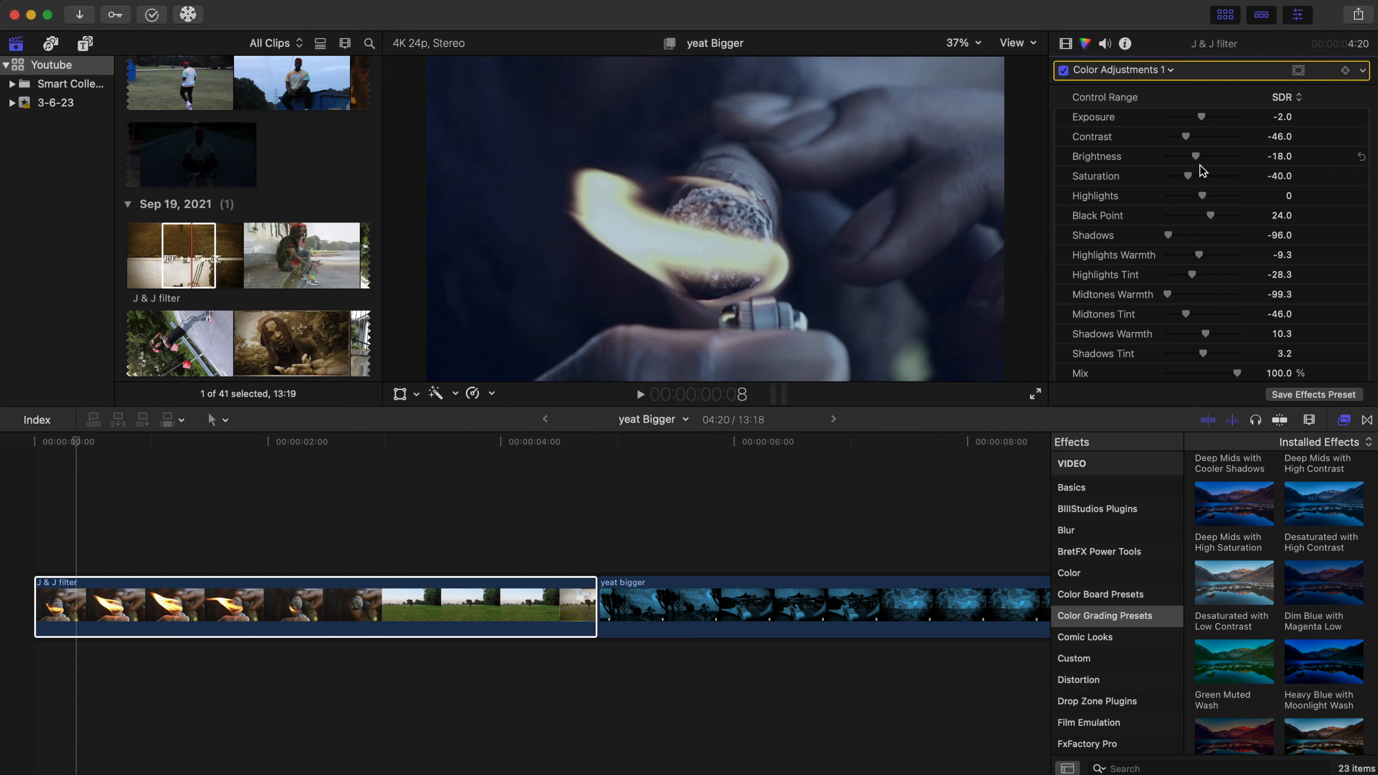
left_click_drag(1199, 260, 1200, 260)
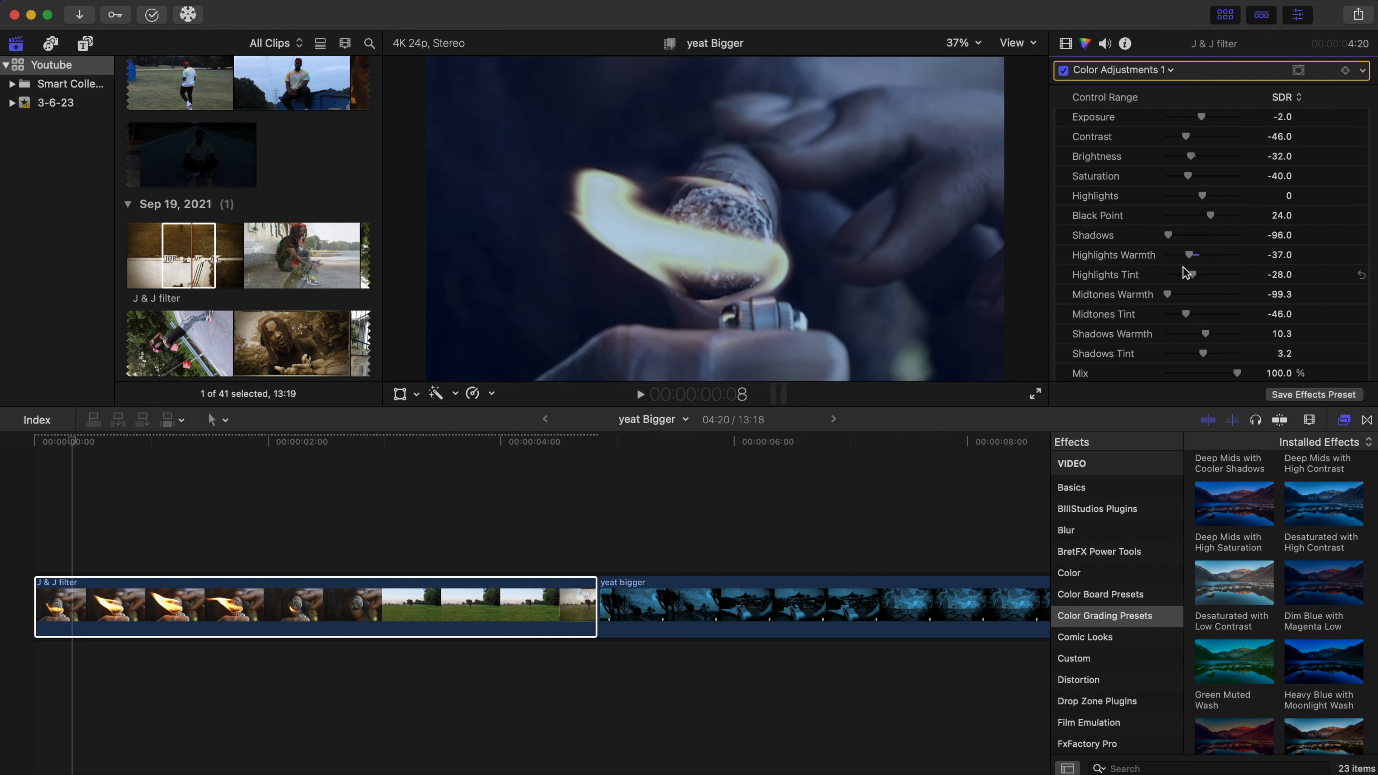
scroll(1185, 273, "down", 1)
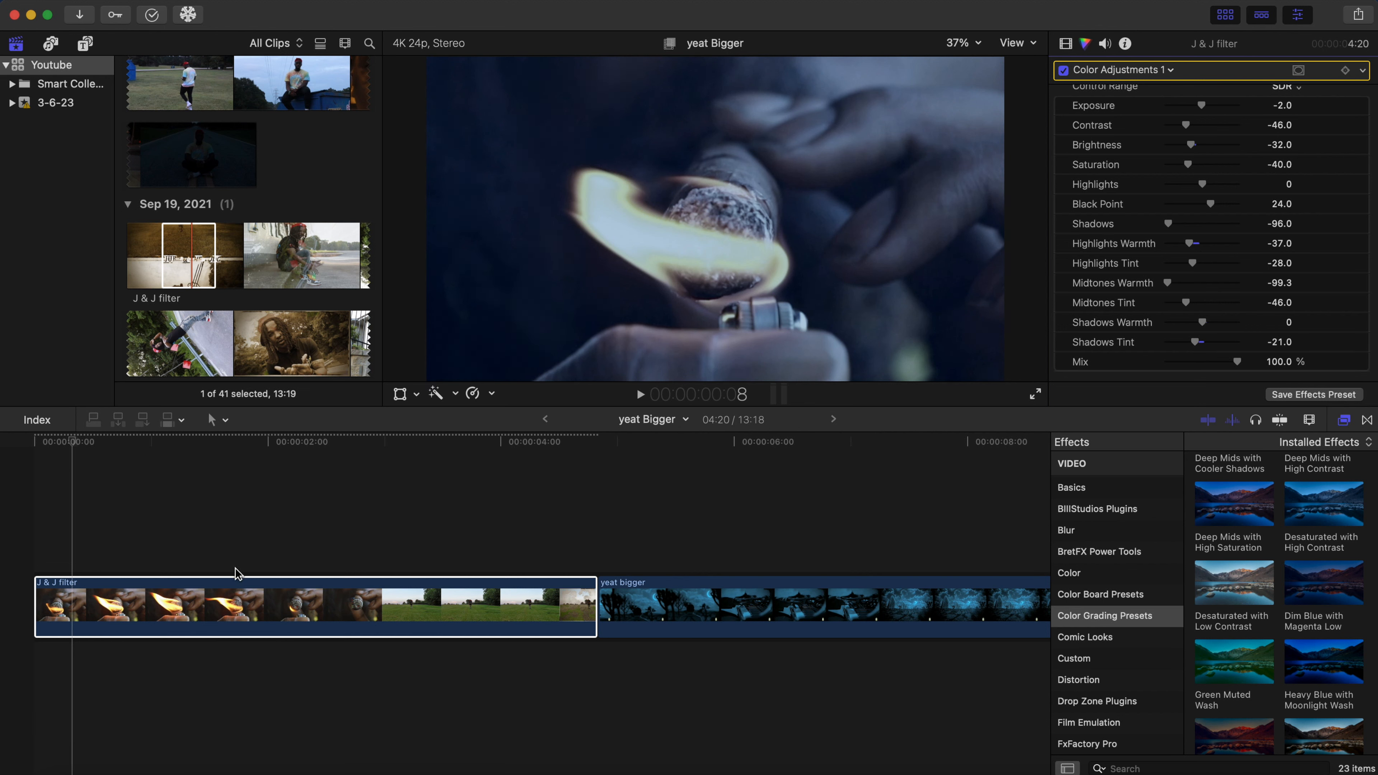
Step: Play back the regraded J & J filter clip and the following yeat bigger clip from the start of the timeline
left_click(27, 531)
key("space")
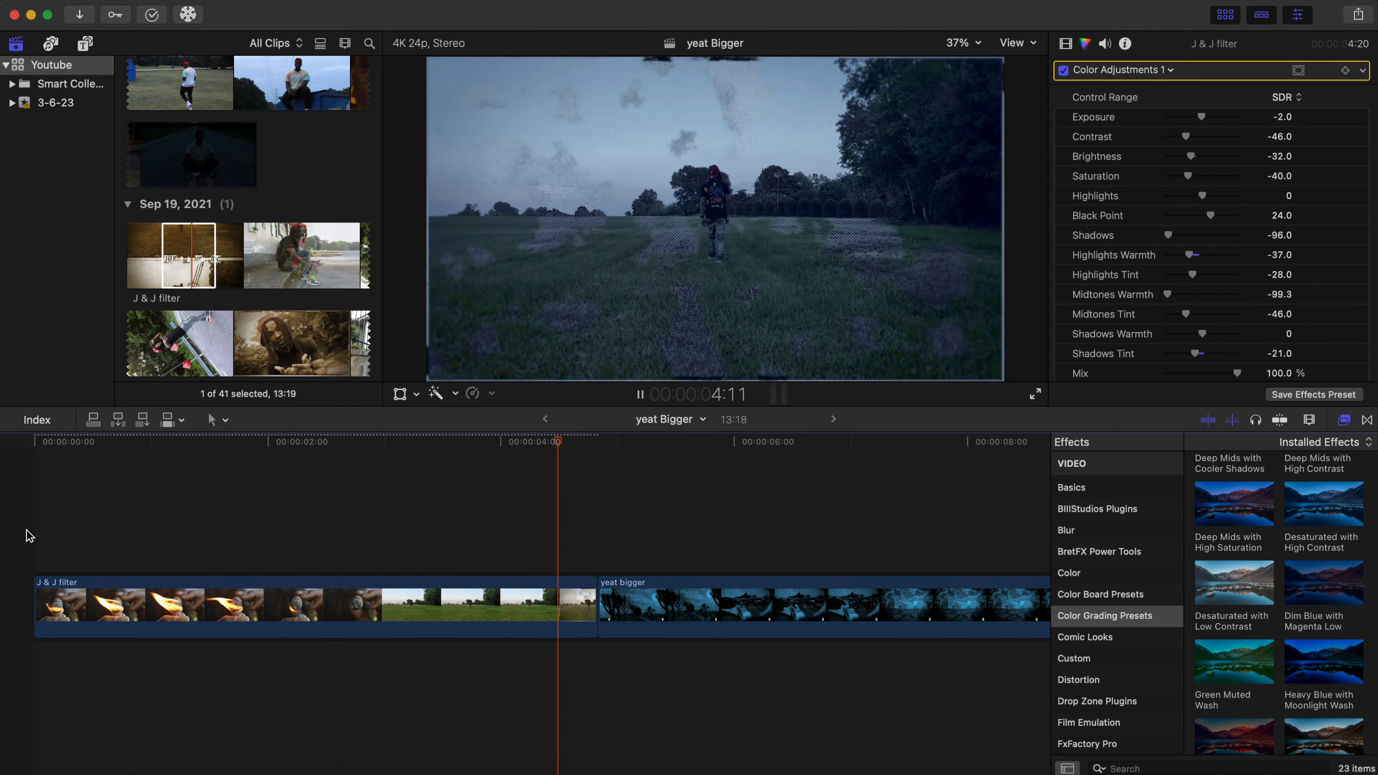
left_click(29, 536)
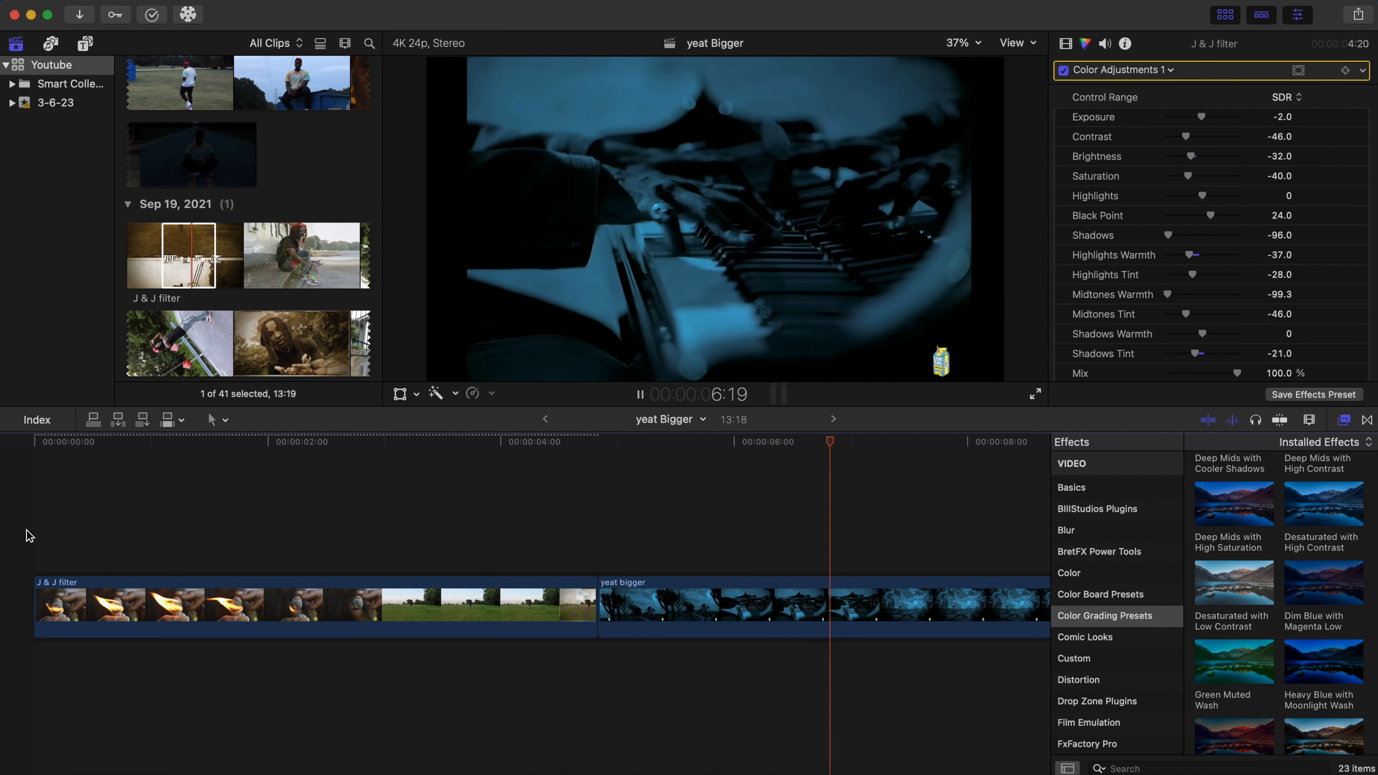
key("Home")
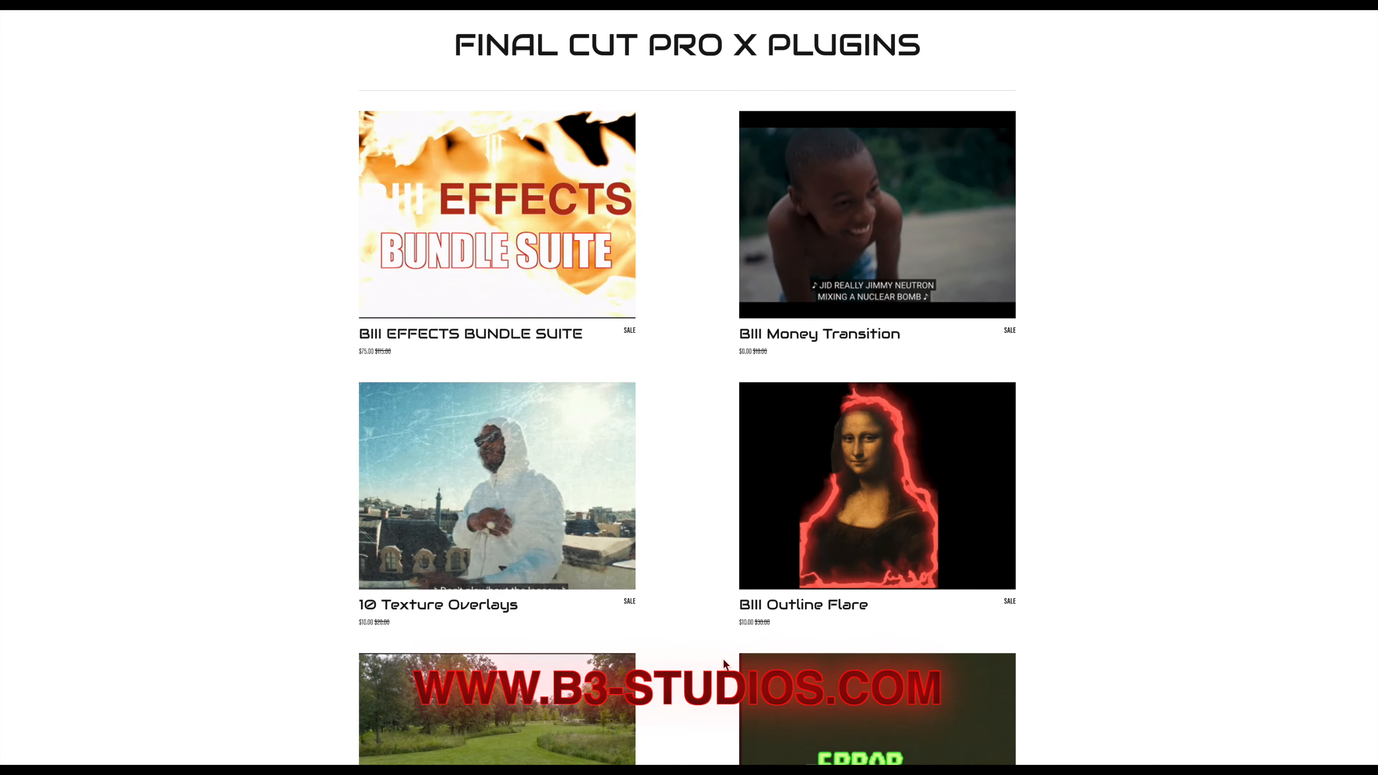
Step: Switch to the B3 Studios website and look through its Final Cut Pro X plugins down to the BIII Neon Title Pack
scroll(1134, 573, "down", 3)
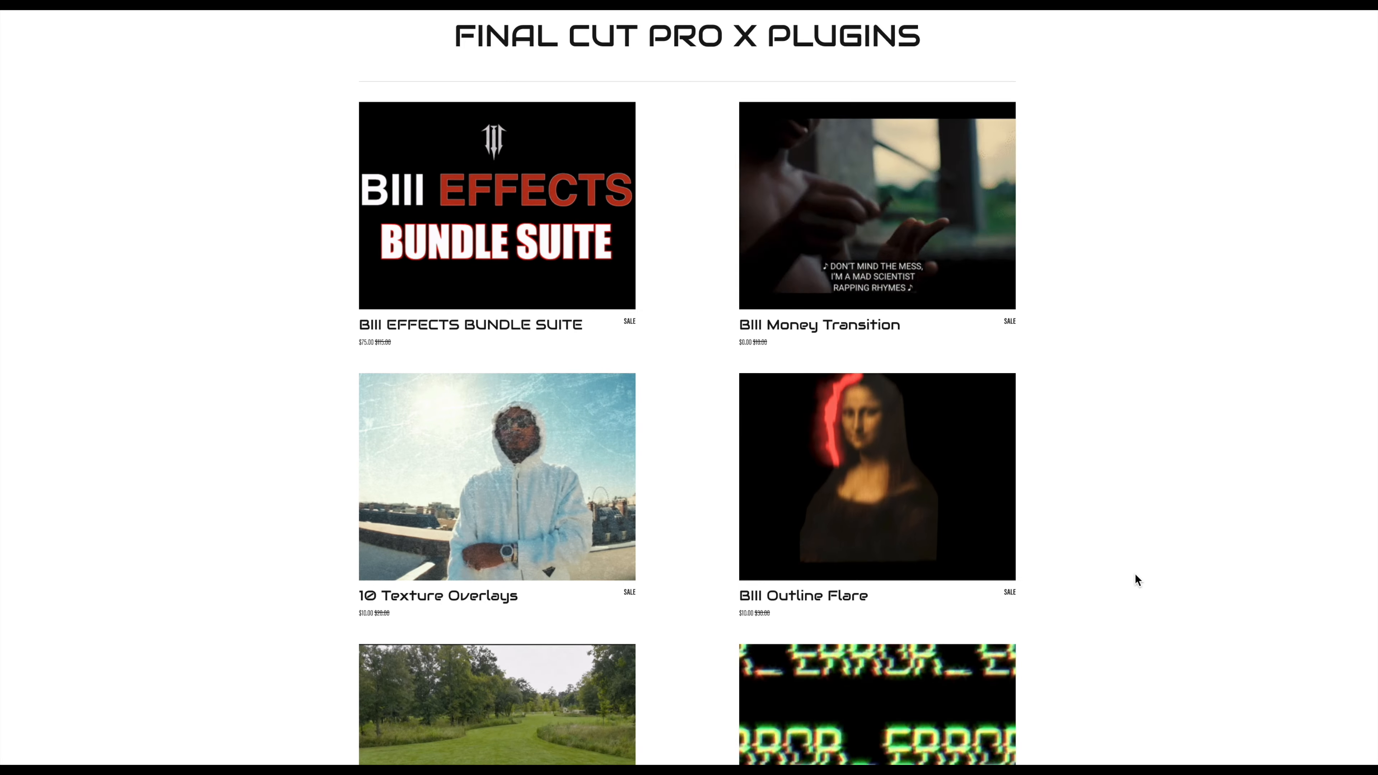
scroll(1135, 572, "down", 4)
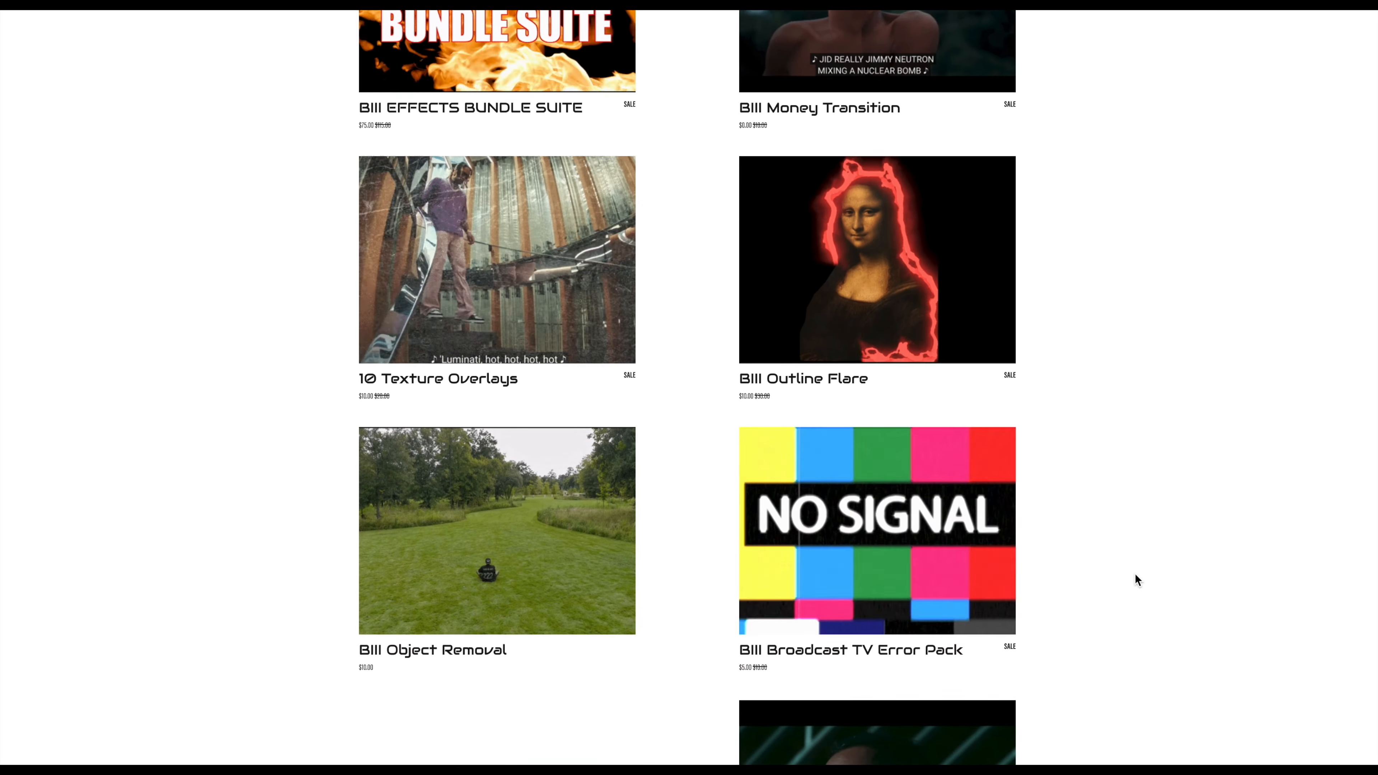
scroll(1135, 572, "down", 4)
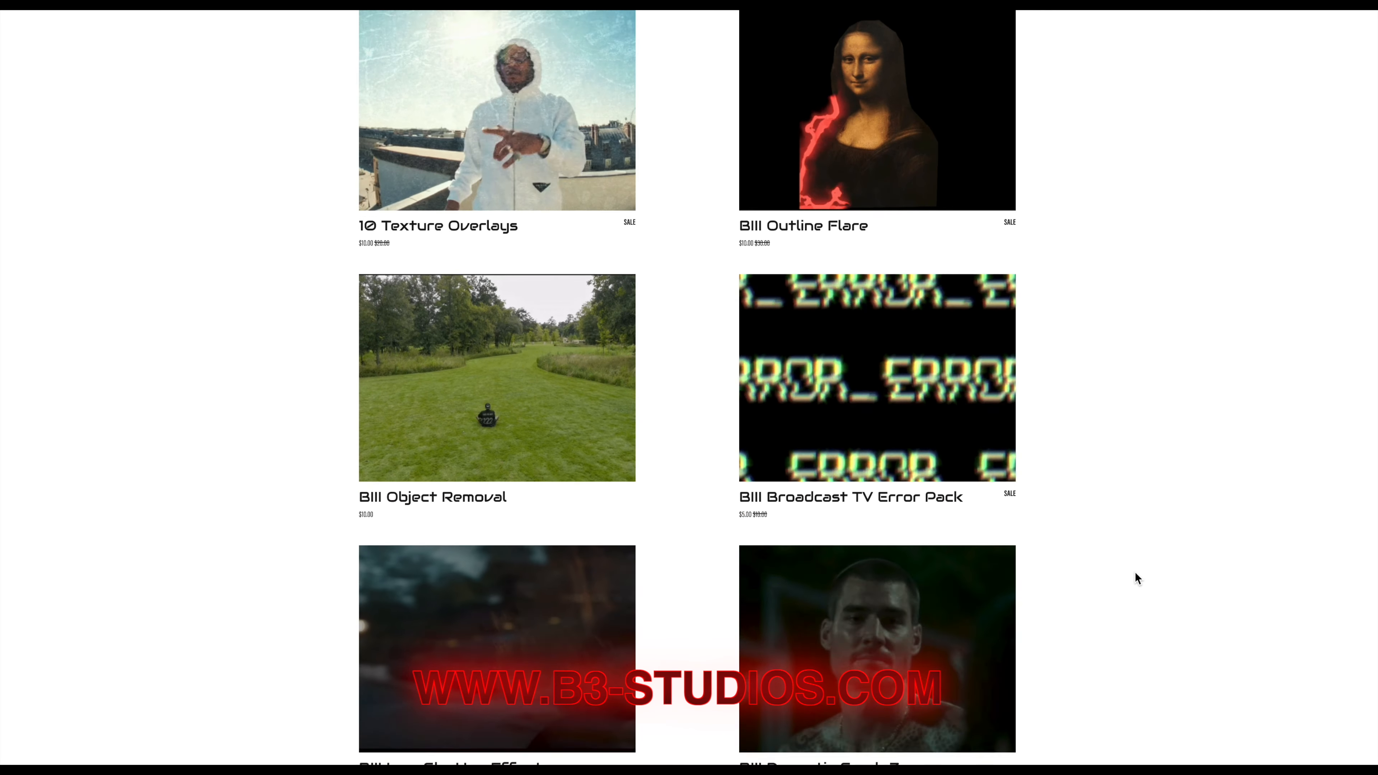
scroll(1134, 572, "down", 3)
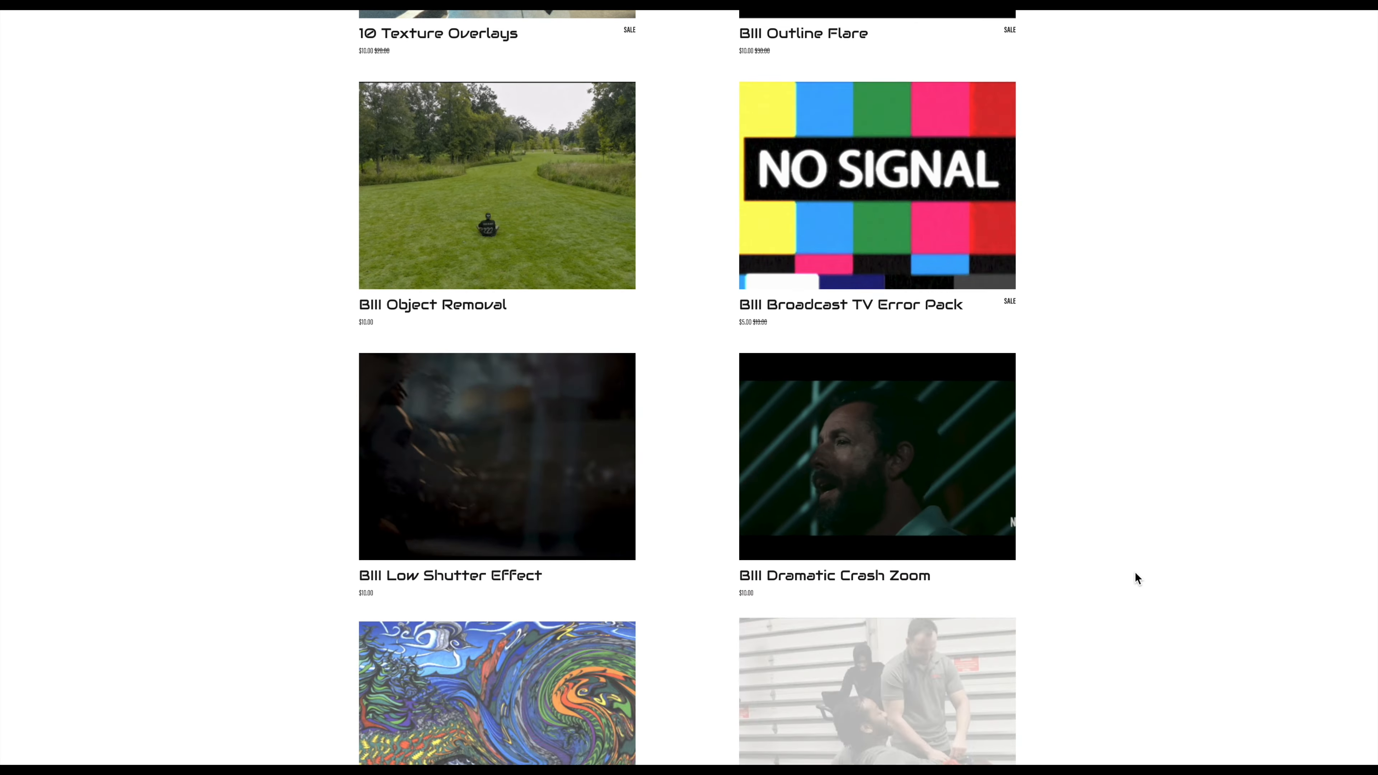
scroll(1134, 572, "down", 7)
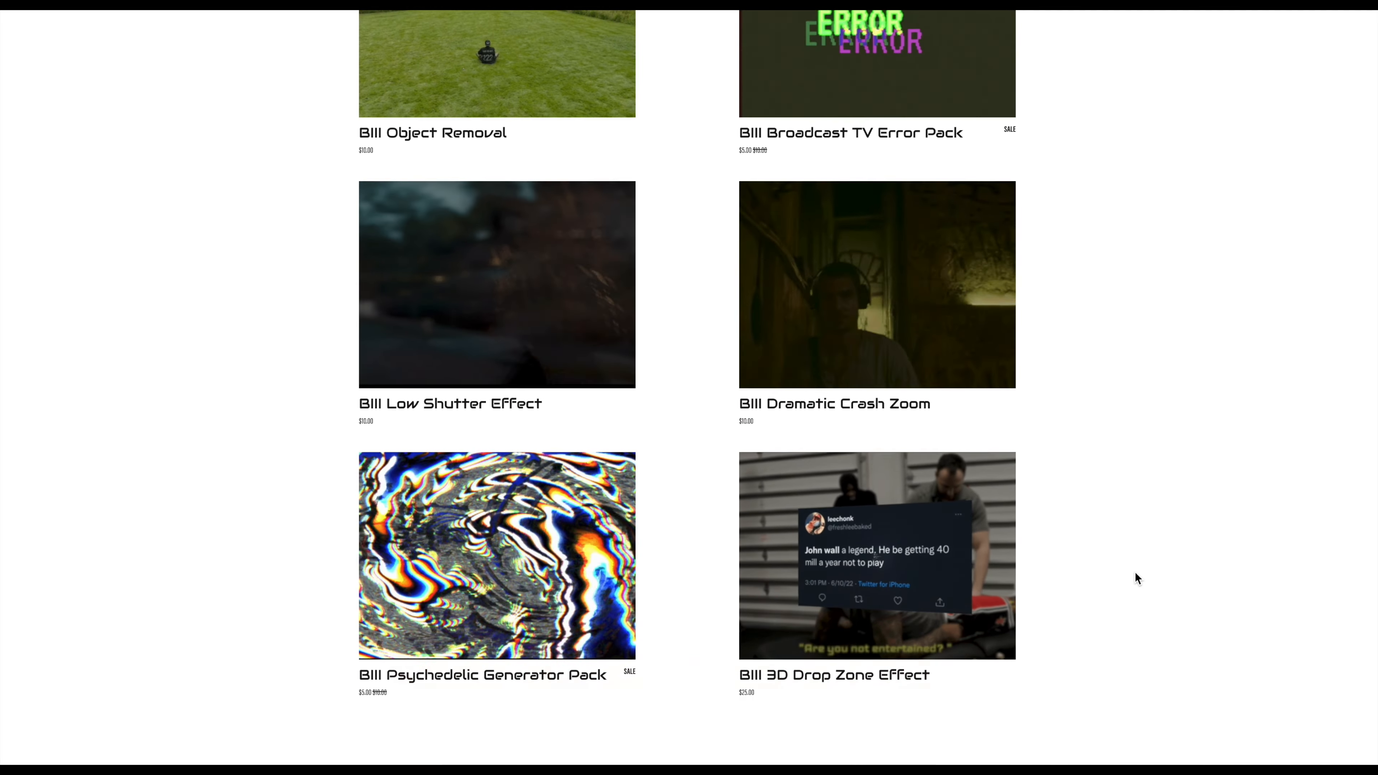
scroll(1135, 572, "down", 5)
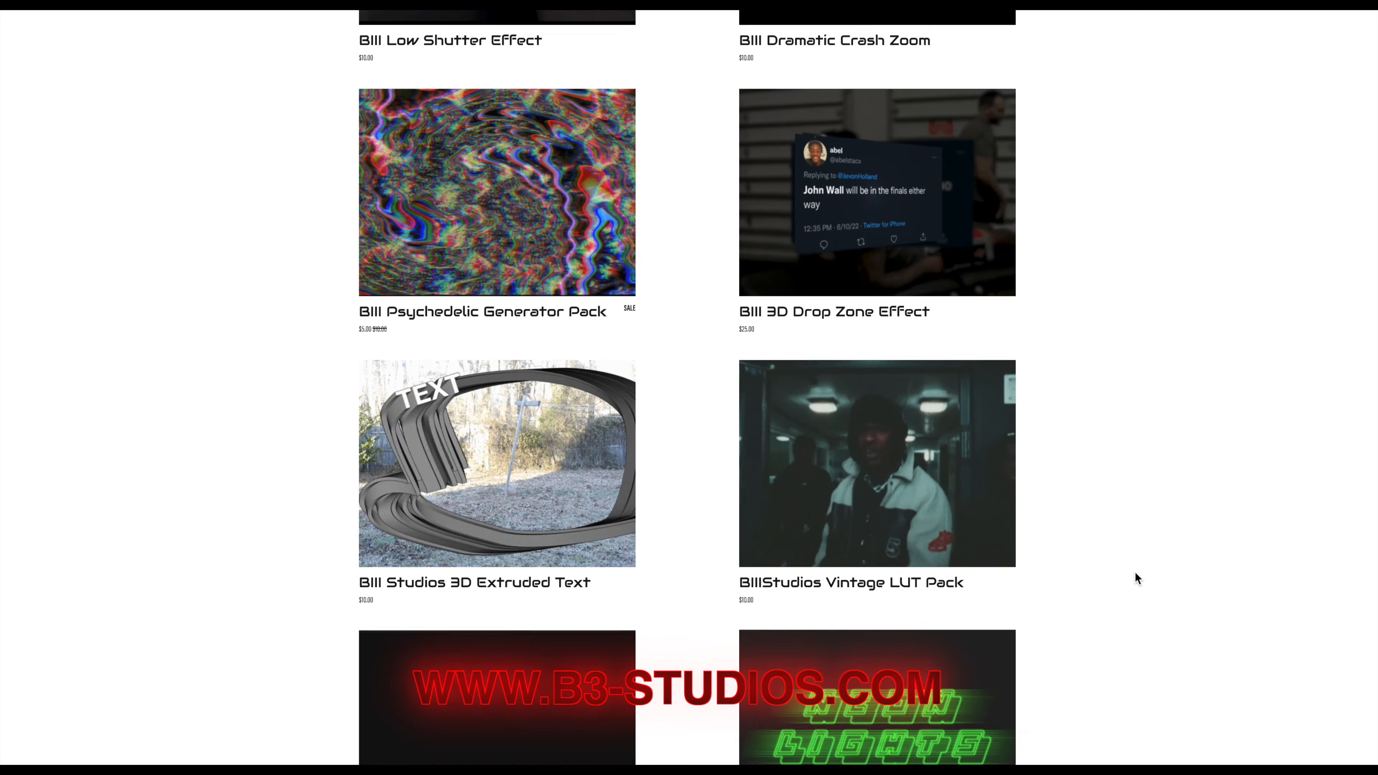
scroll(1135, 572, "down", 3)
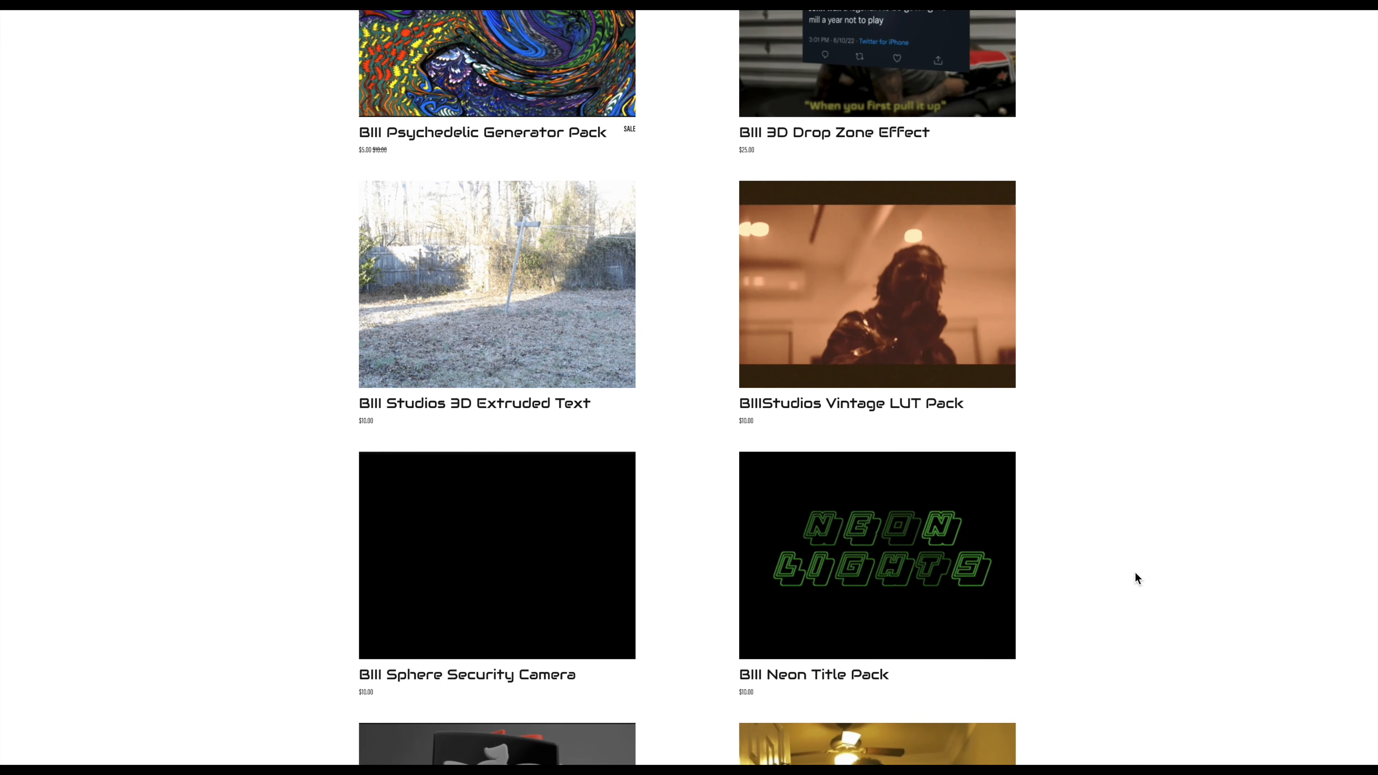